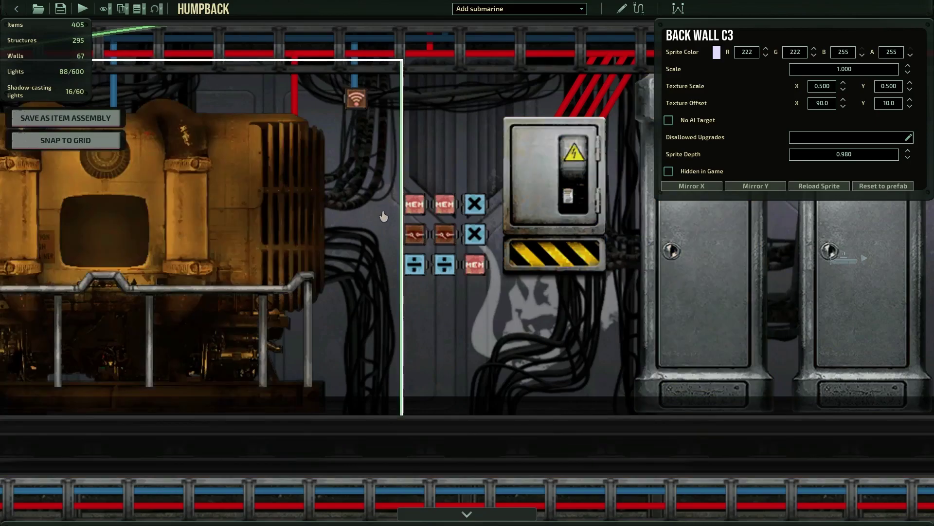
Review the stored values of the two top-row memory components and set the bottom-row memory component's value to 0.667
click(414, 204)
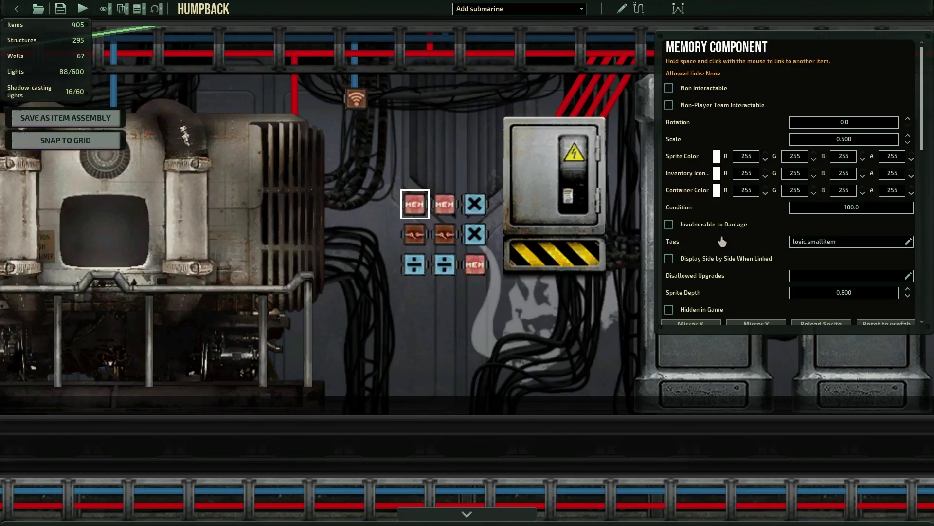
scroll(722, 241, down, 3)
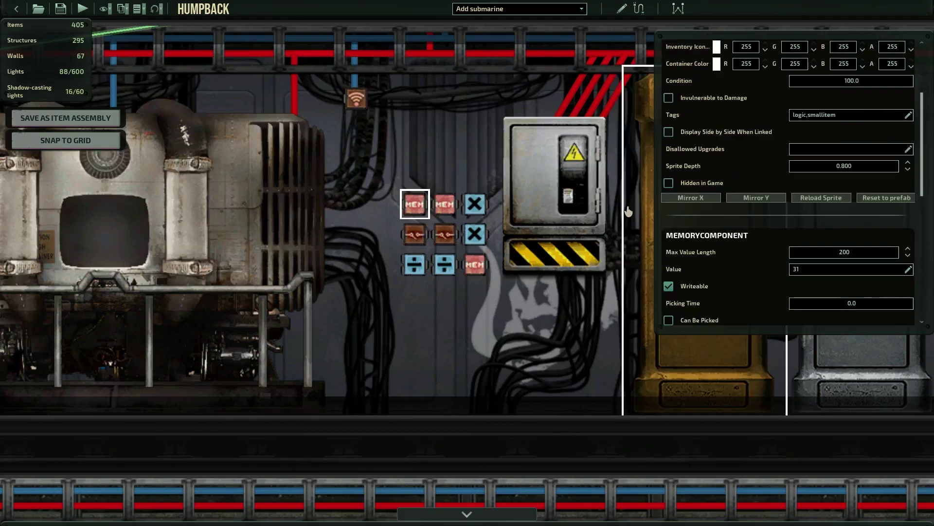
click(445, 206)
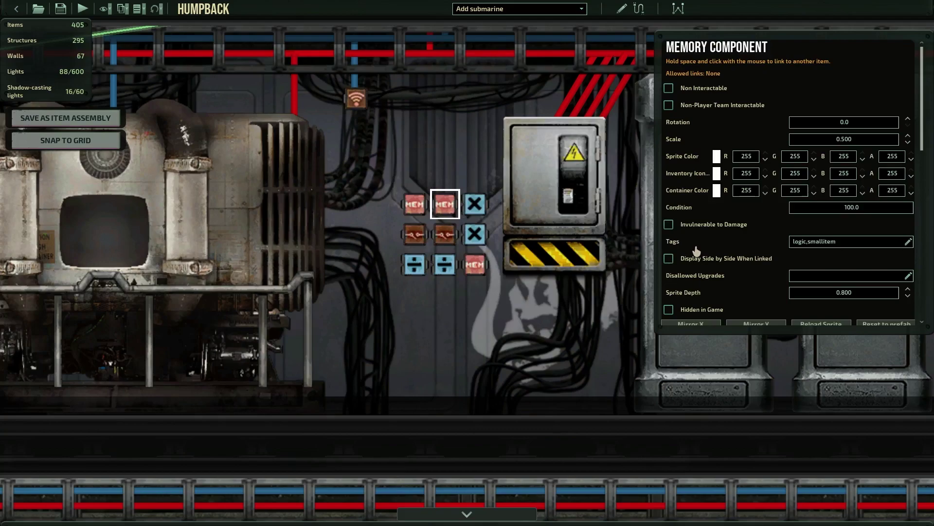
scroll(697, 251, down, 1)
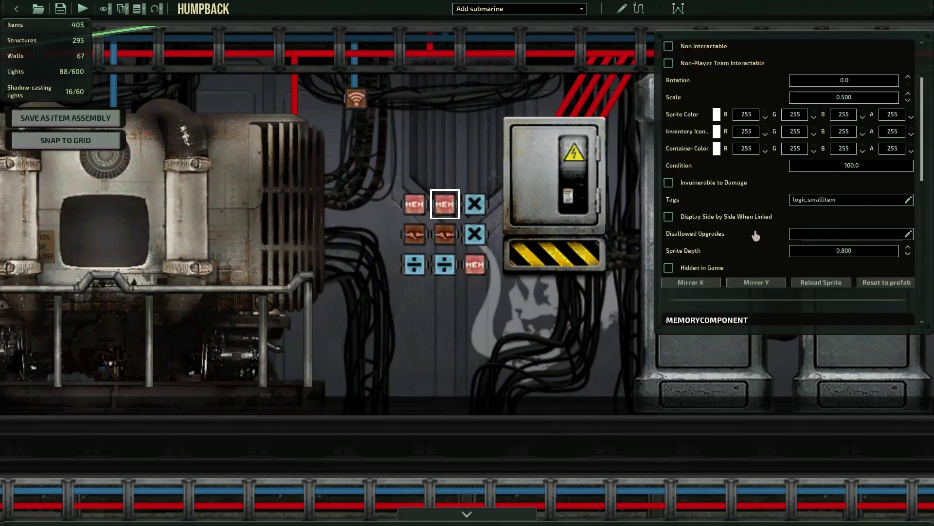
scroll(755, 236, down, 2)
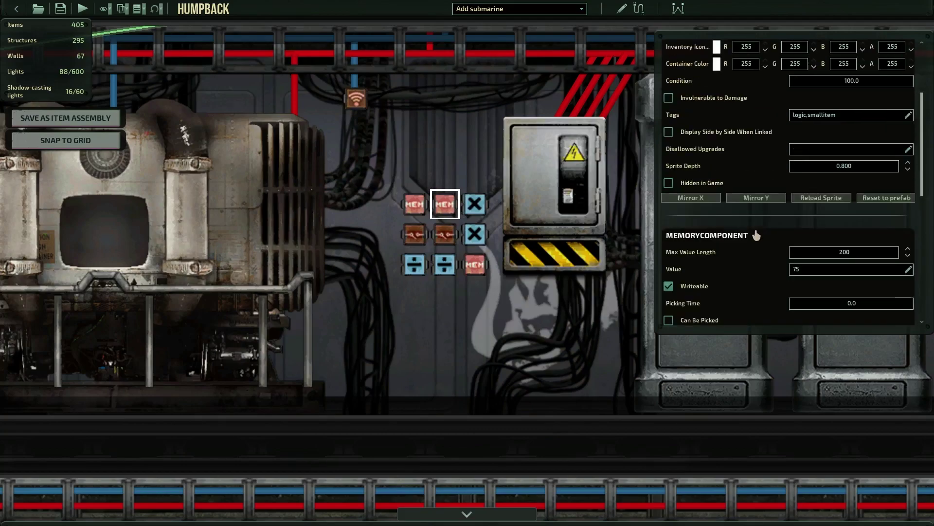
click(475, 273)
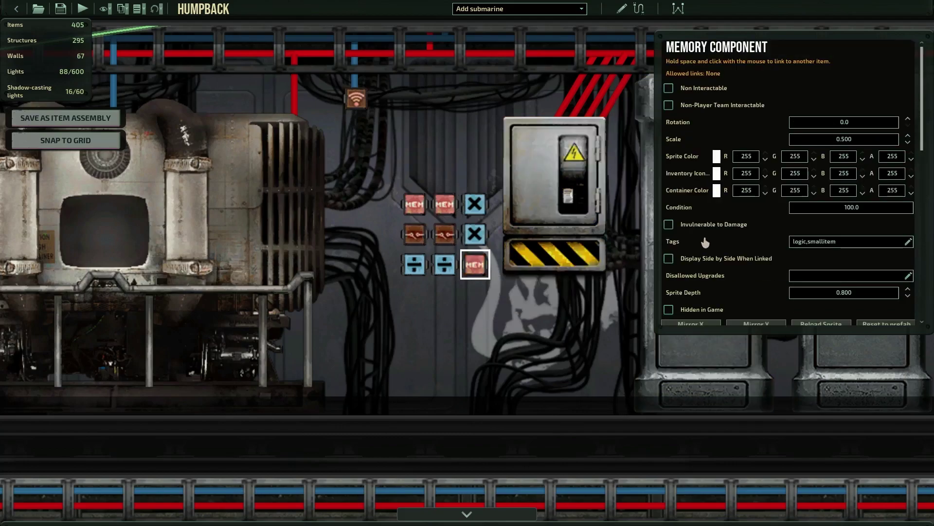
scroll(705, 242, down, 4)
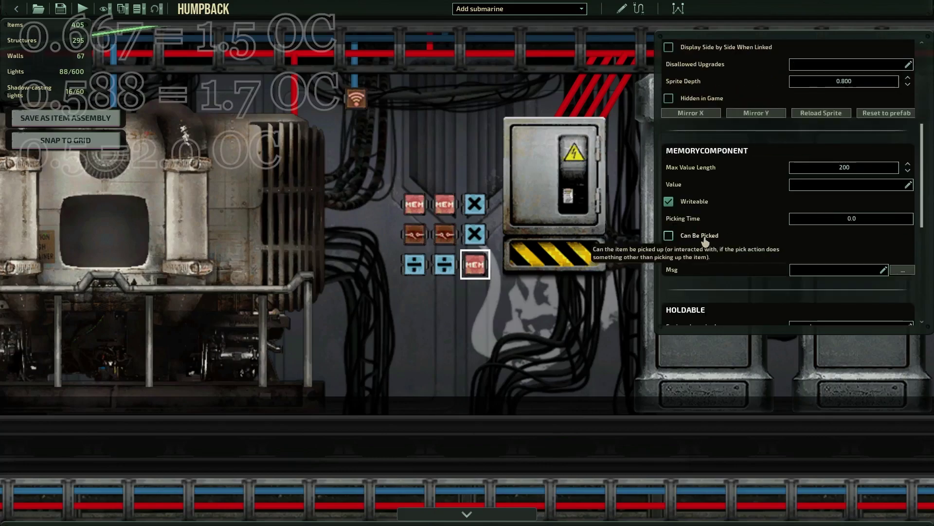
click(827, 184)
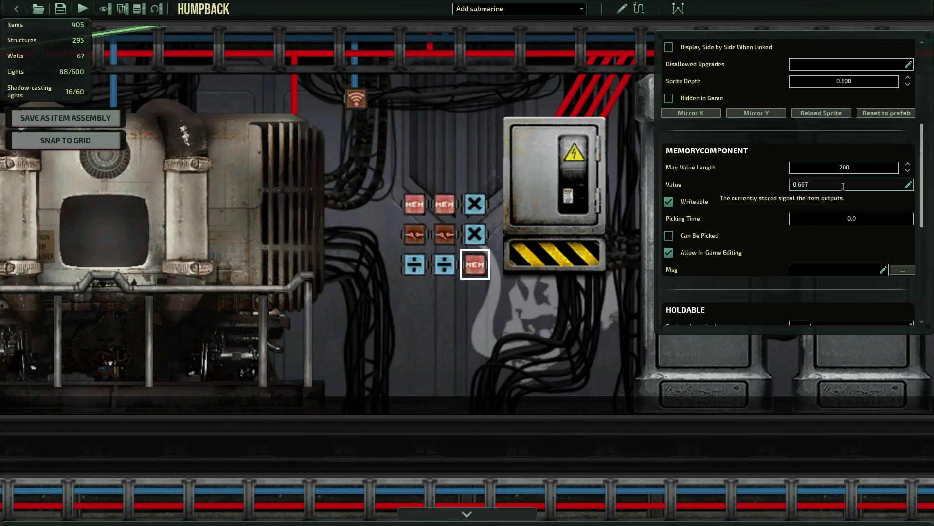
In wiring mode, run a blue wire from the first top-row memory component's signal_out to the first relay's signal_in_1
click(414, 204)
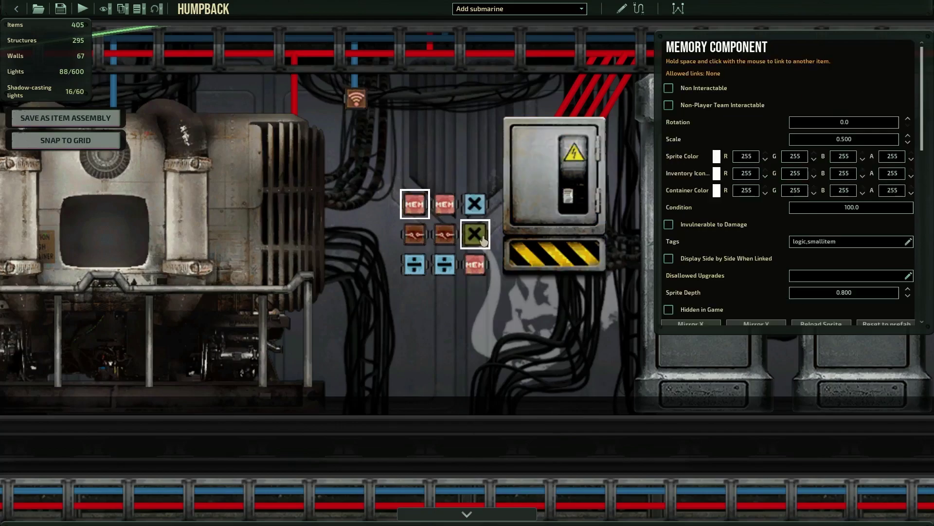
key(ctrl+2)
key(e)
key(e)
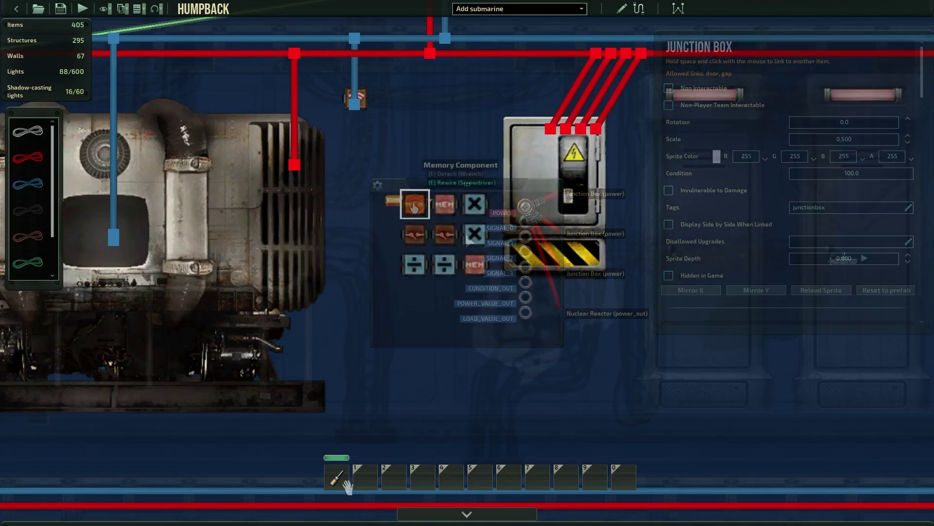
click(415, 207)
drag(28, 183, 528, 208)
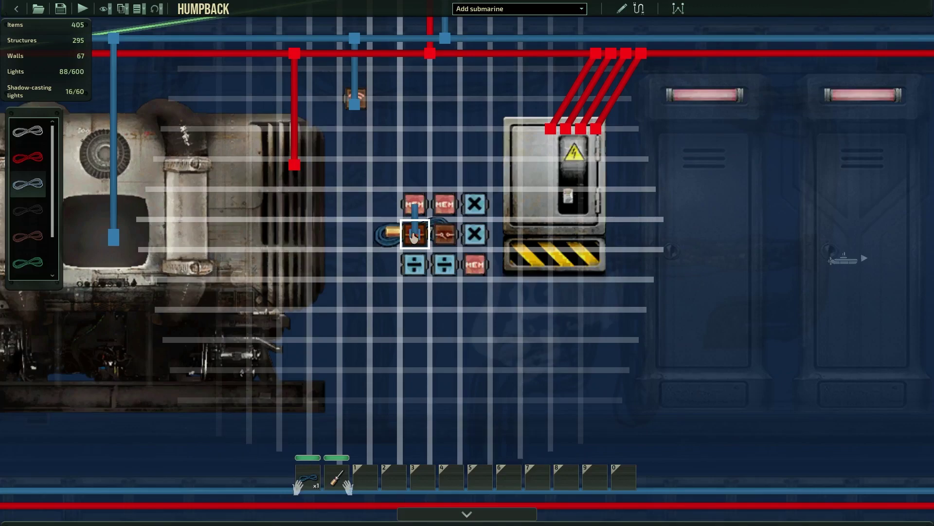
click(413, 236)
drag(470, 274, 409, 231)
right_click(410, 239)
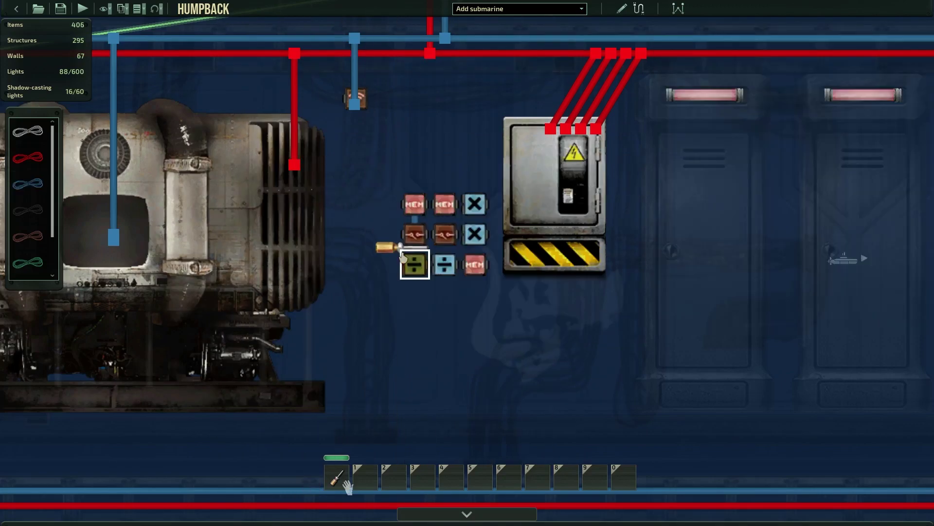
Run a blue wire from the first relay's signal_out_1 to signal_in_2 of the divide component below it
click(412, 238)
key(3)
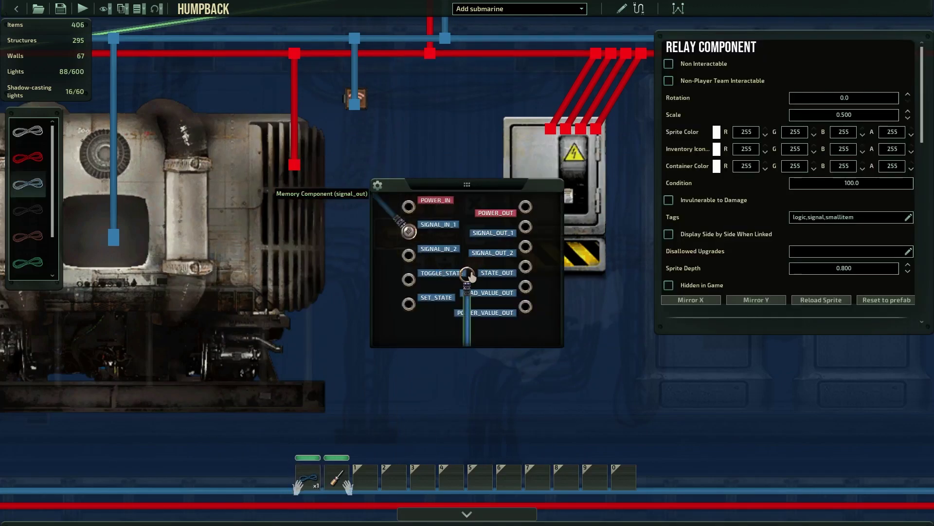
drag(470, 274, 526, 227)
right_click(525, 227)
click(413, 265)
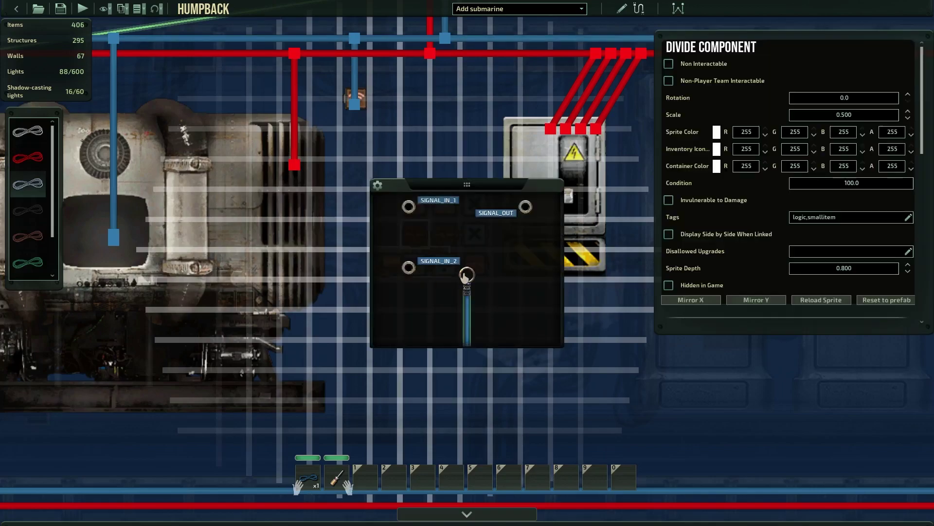
drag(465, 276, 409, 267)
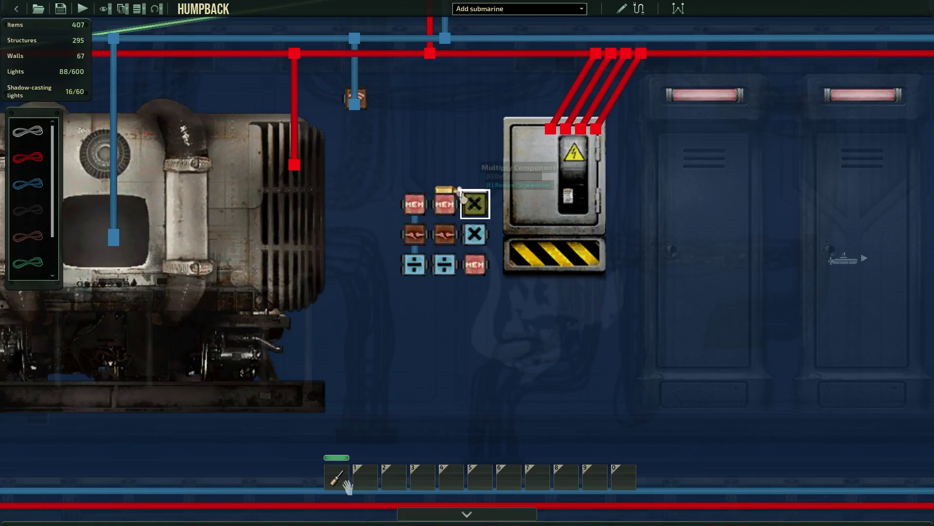
Wire the first top-row memory component's signal_out to signal_in_1 of the top multiply component
click(413, 214)
drag(460, 268, 526, 206)
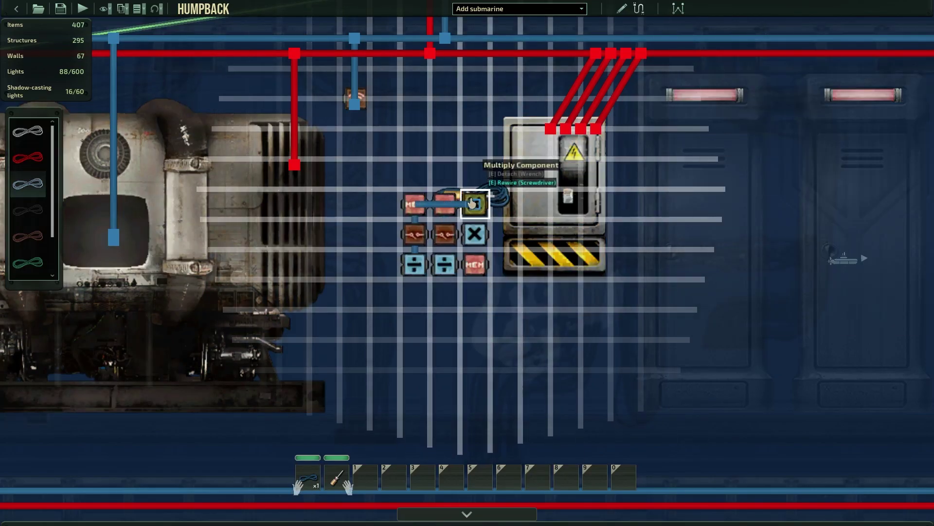
click(472, 204)
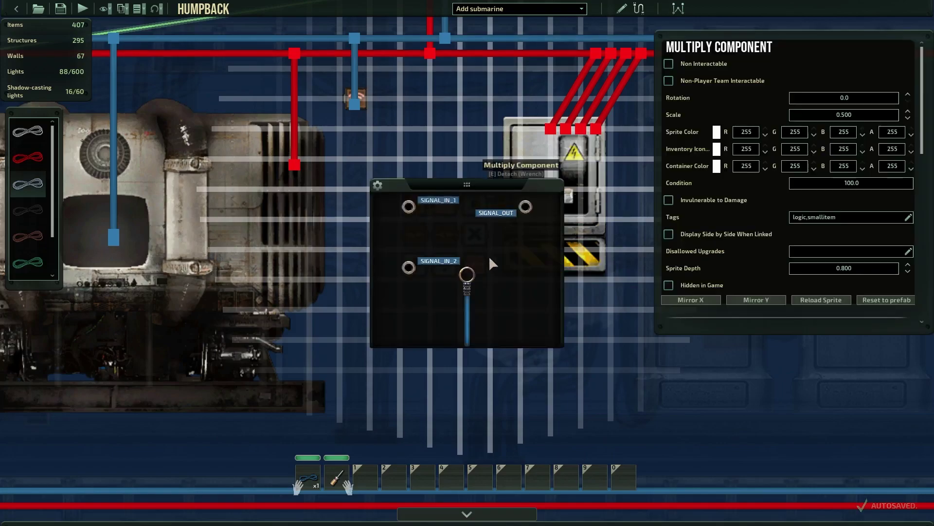
drag(460, 272, 410, 209)
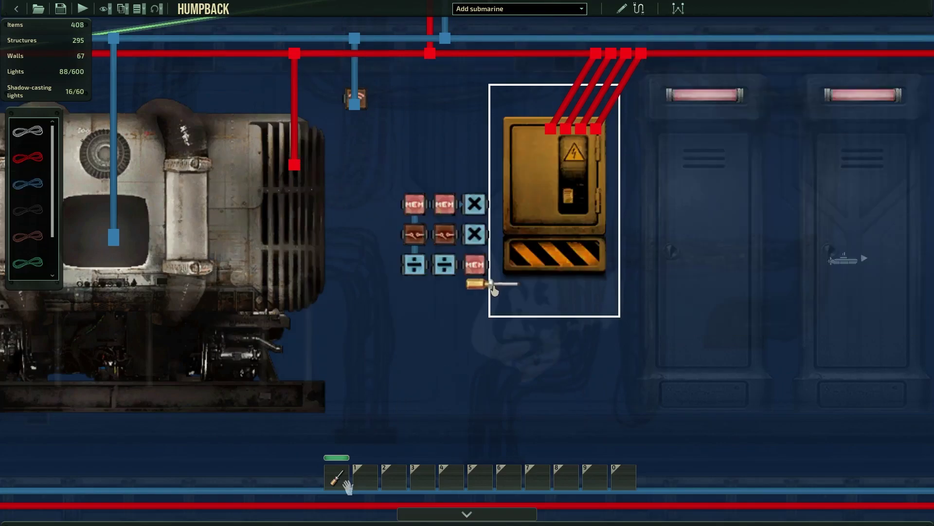
Wire the bottom-row memory component's signal_out to signal_in_2 of the top multiply component
click(476, 266)
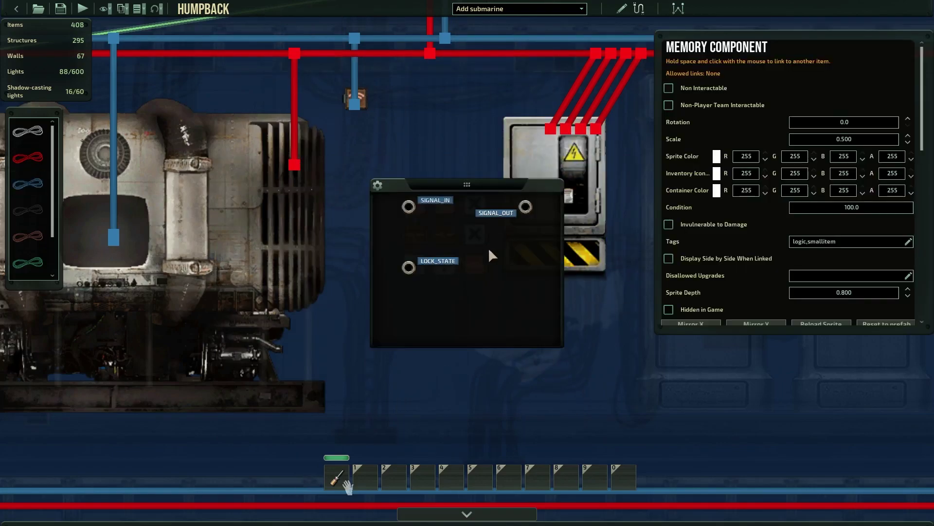
key(3)
drag(469, 273, 525, 207)
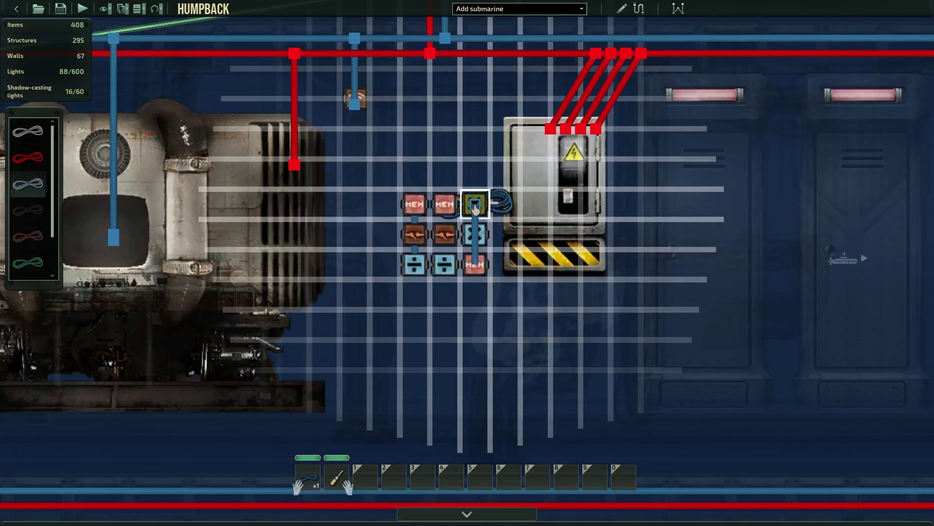
click(474, 203)
drag(468, 343, 408, 265)
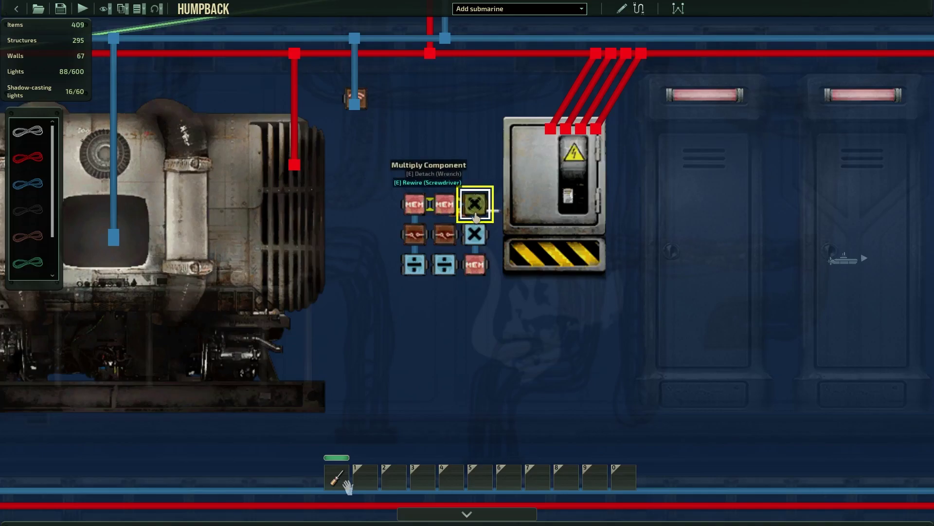
Wire the top multiply component's signal_out to the second relay's signal_in_1
click(478, 217)
drag(469, 343, 526, 209)
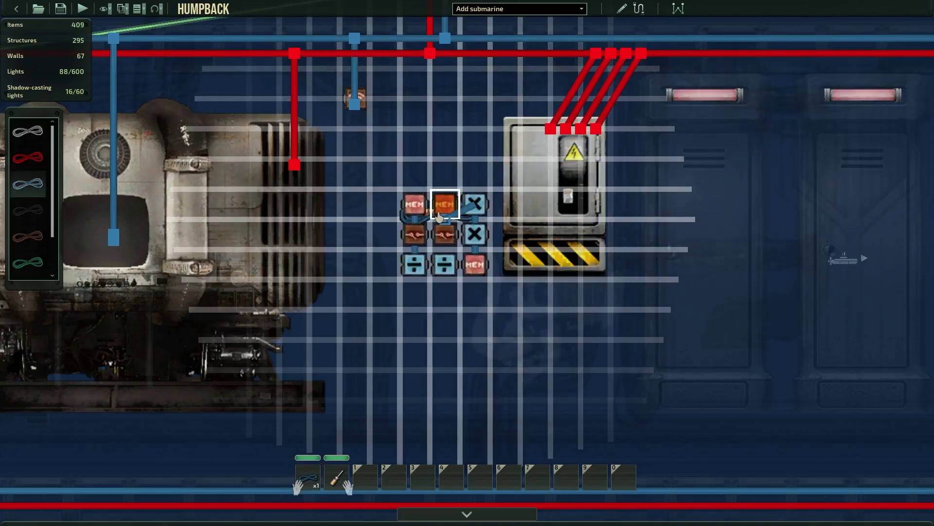
click(439, 237)
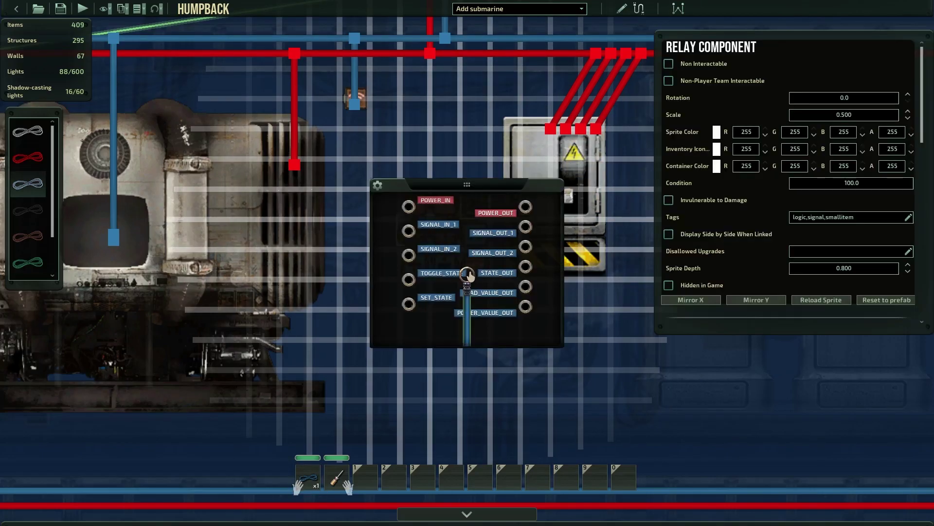
drag(468, 275, 410, 231)
right_click(439, 233)
Wire the second relay's signal_out_1 to the first divide component's signal_in_2
click(448, 237)
key(3)
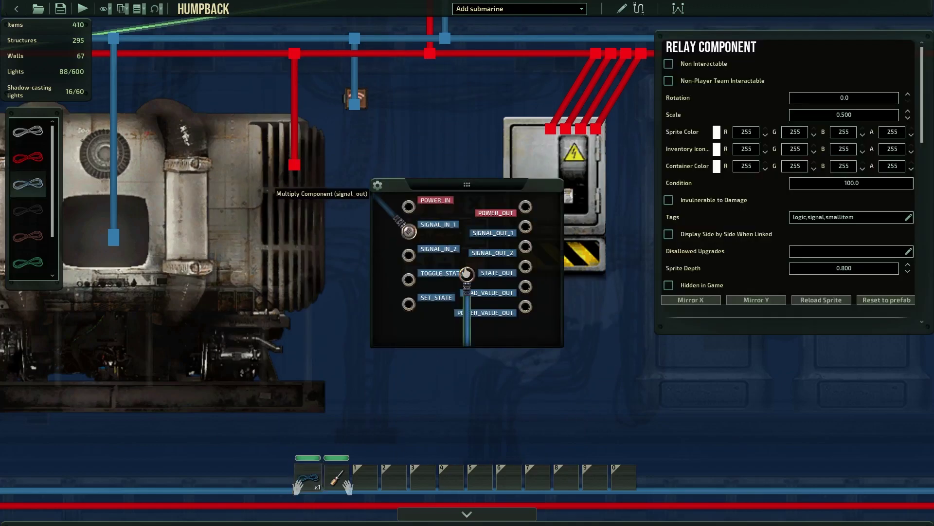
drag(466, 273, 526, 227)
right_click(526, 227)
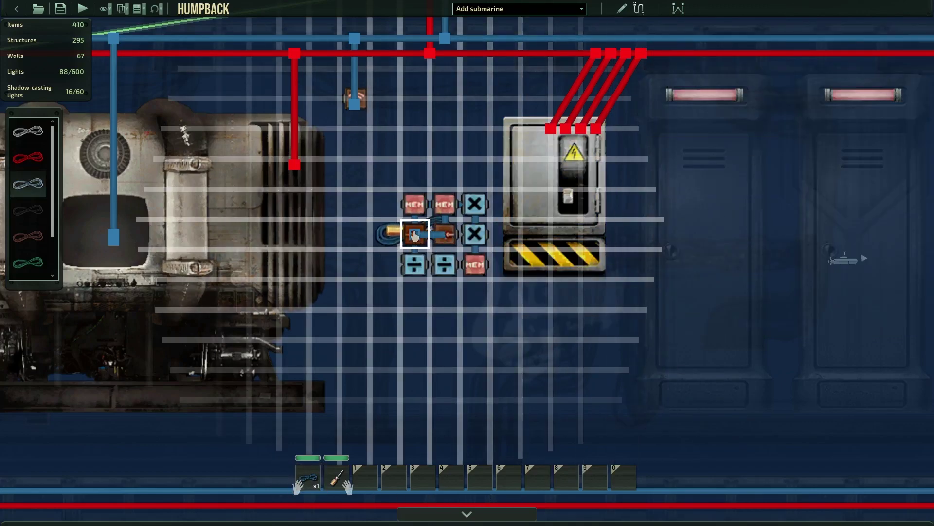
click(415, 236)
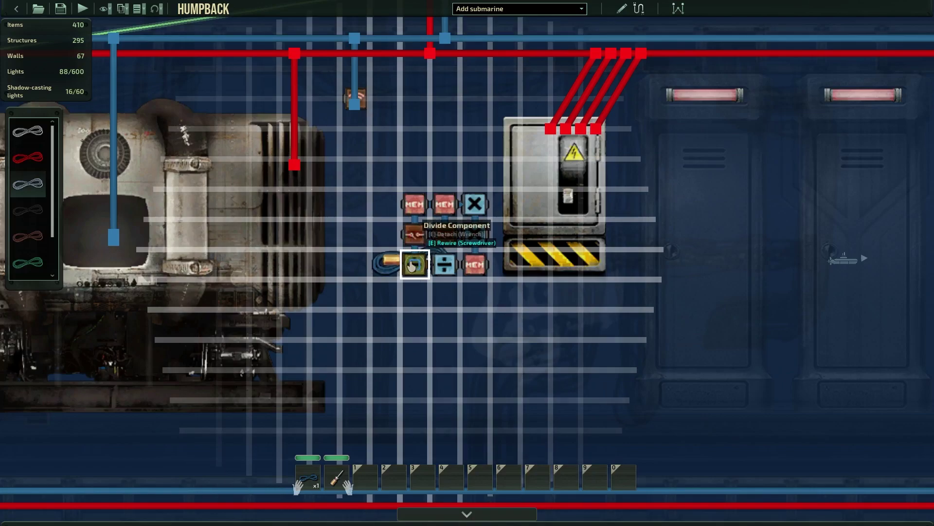
click(412, 265)
drag(466, 275, 410, 267)
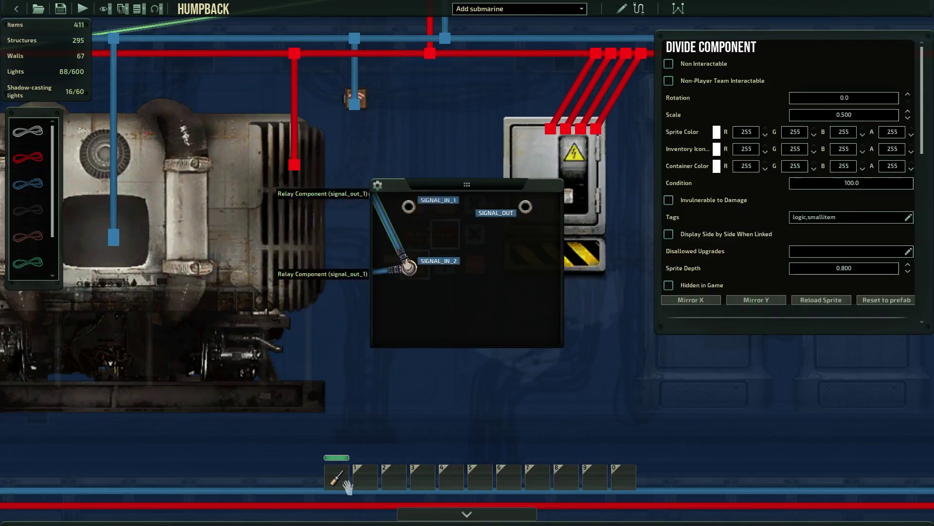
right_click(399, 235)
Run a blue wire from the nuclear reactor's load_value_out to the first divide component's signal_in_1
click(269, 253)
key(3)
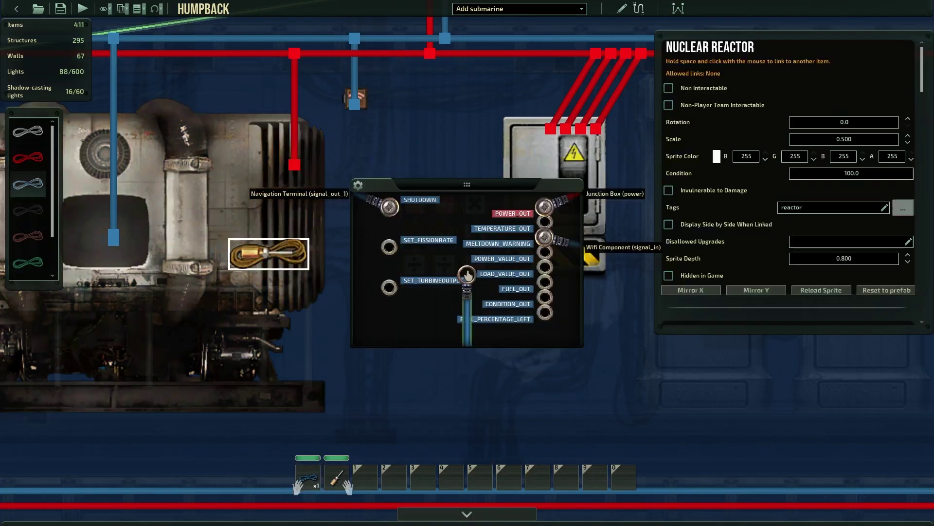
drag(469, 275, 544, 267)
right_click(294, 249)
click(347, 248)
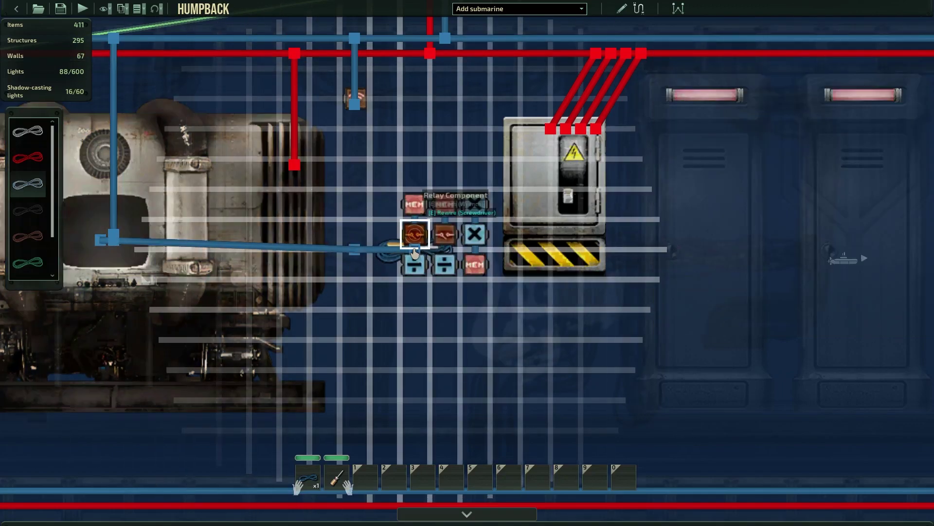
click(415, 265)
drag(448, 271, 409, 207)
right_click(395, 224)
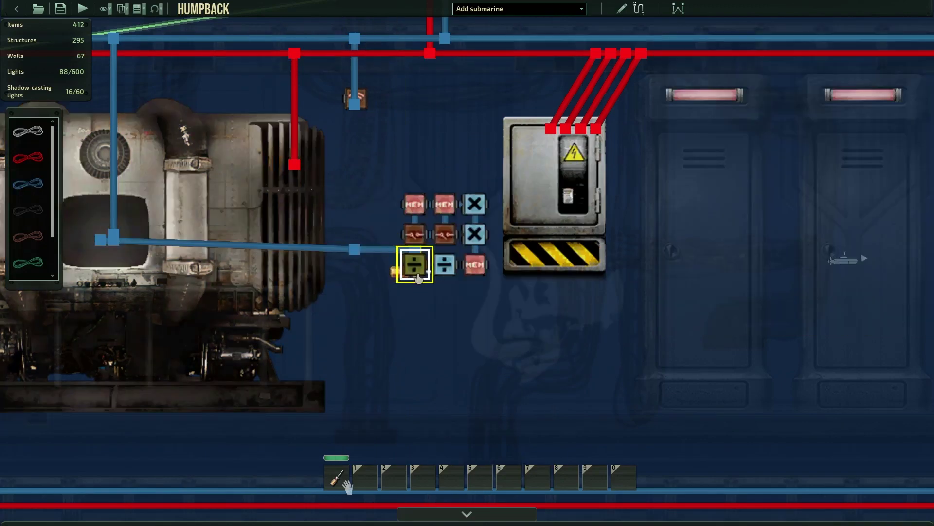
Wire the first divide component's signal_out to the nuclear reactor's set_turbineoutput and check the reactor's connections
click(417, 276)
key(3)
drag(466, 277, 523, 208)
right_click(520, 210)
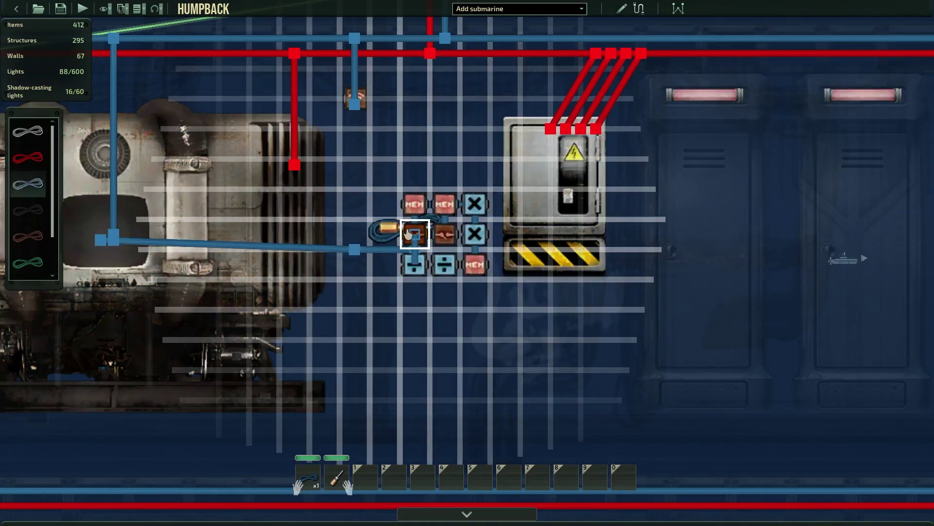
click(408, 234)
key(e)
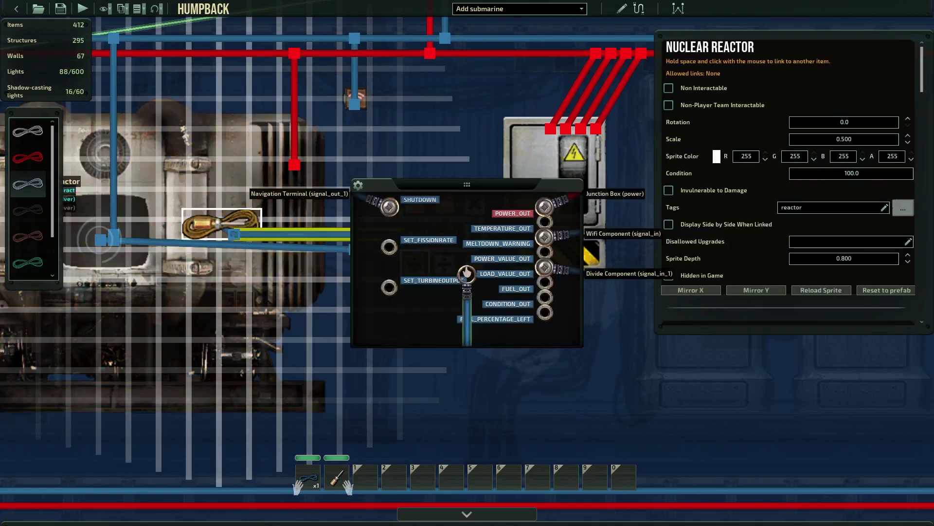
click(467, 272)
key(Escape)
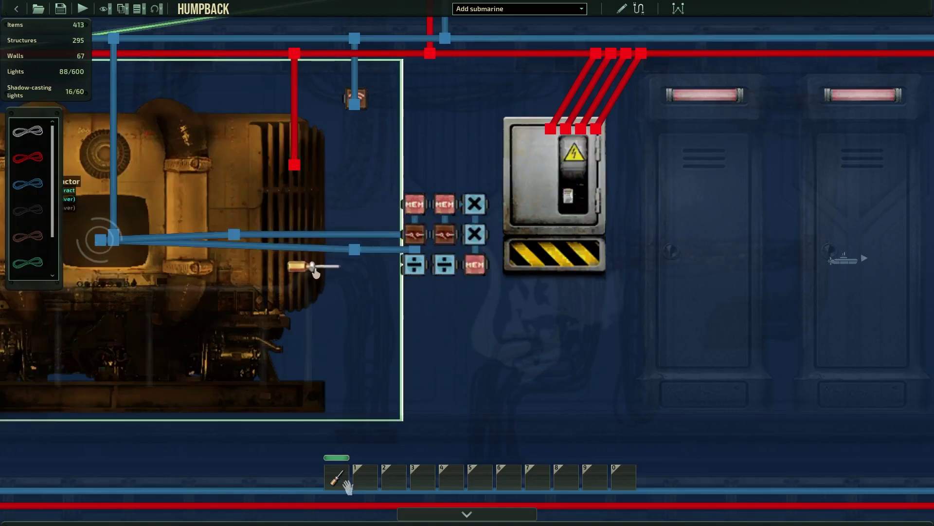
click(316, 272)
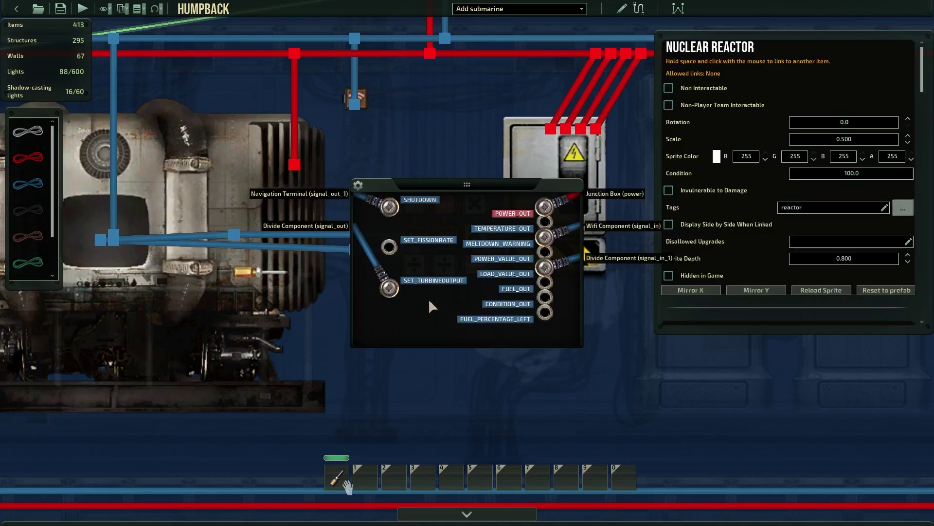
key(Escape)
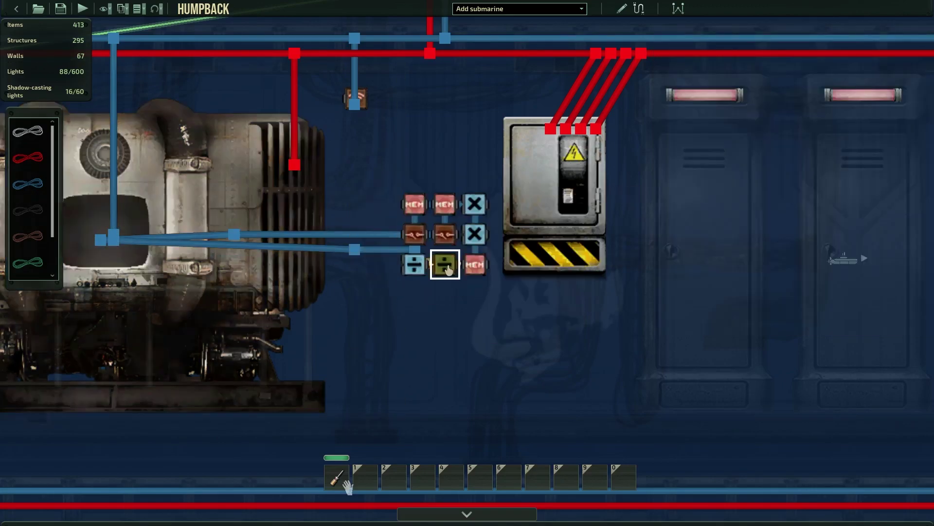
Run a blue wire from the bottom memory component's signal_out to the lower multiply component's signal_in_2
click(442, 202)
key(Escape)
click(473, 265)
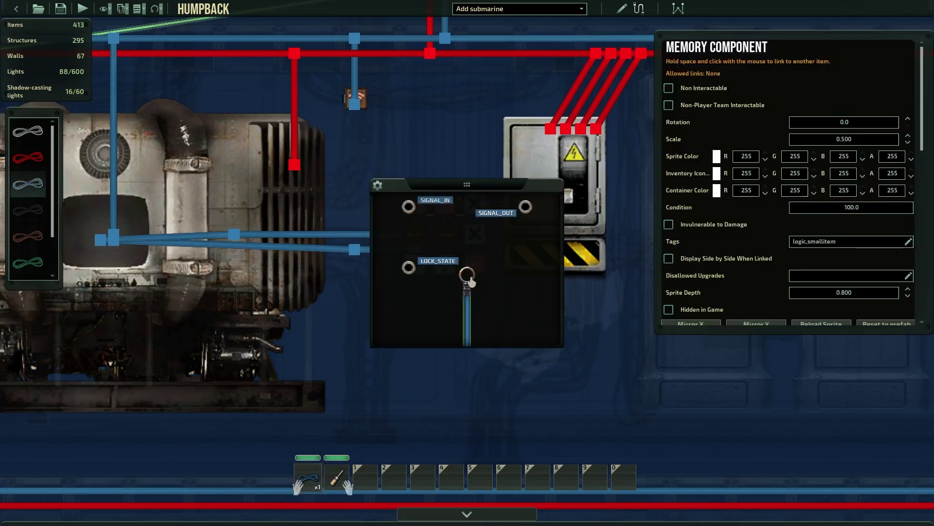
drag(467, 275, 525, 206)
key(Escape)
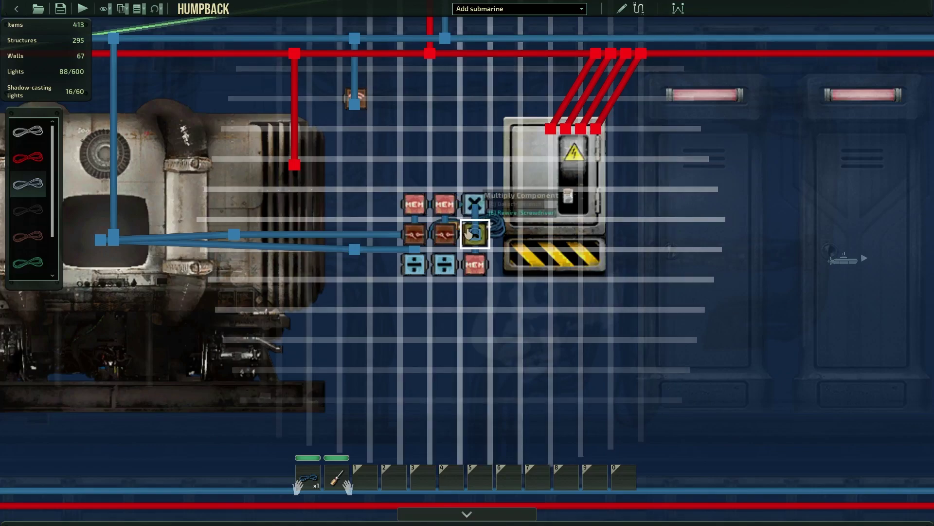
click(469, 234)
drag(467, 290, 408, 271)
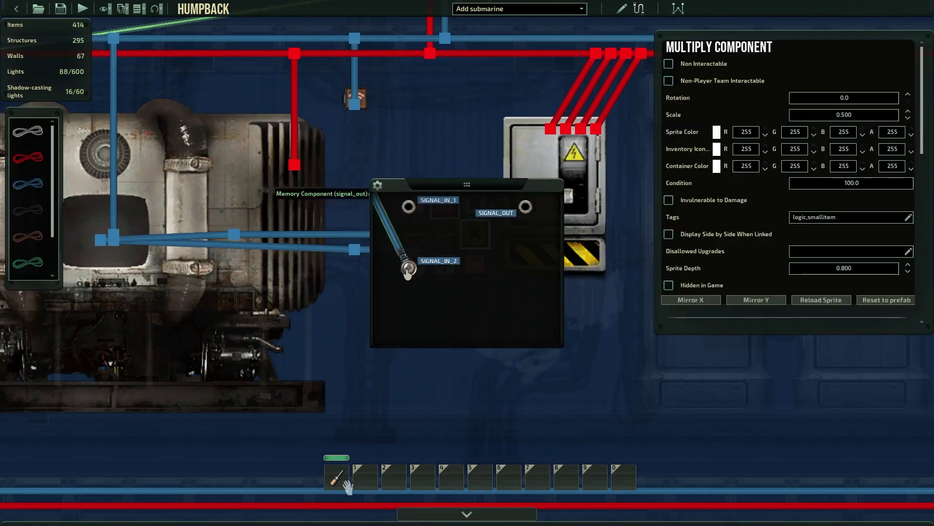
key(Escape)
Wire the first divide component's signal_out to the lower multiply component's signal_in_1
click(444, 265)
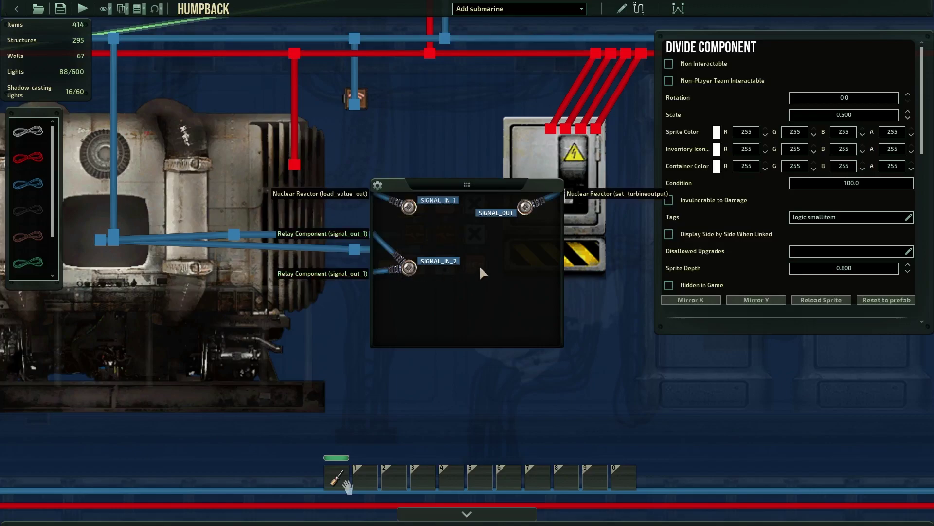
key(3)
drag(467, 276, 525, 207)
key(Escape)
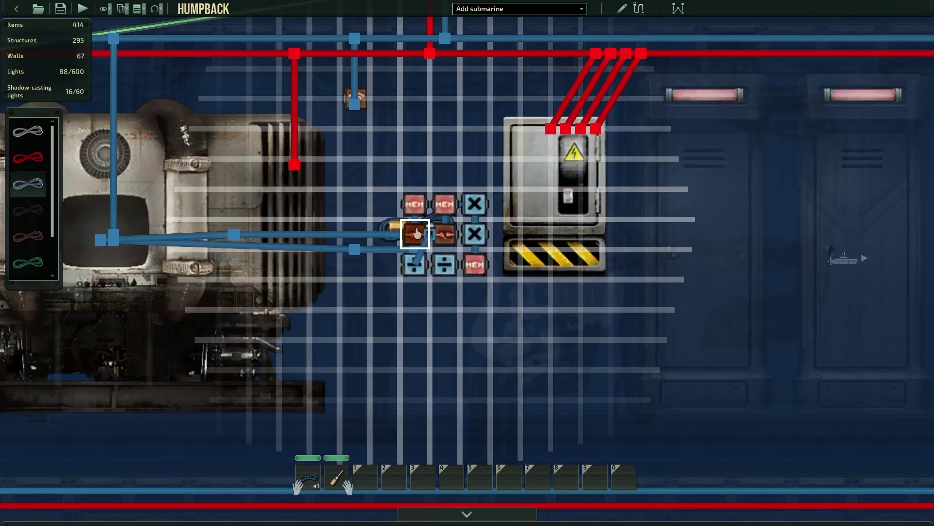
click(468, 235)
drag(467, 276, 410, 208)
key(Escape)
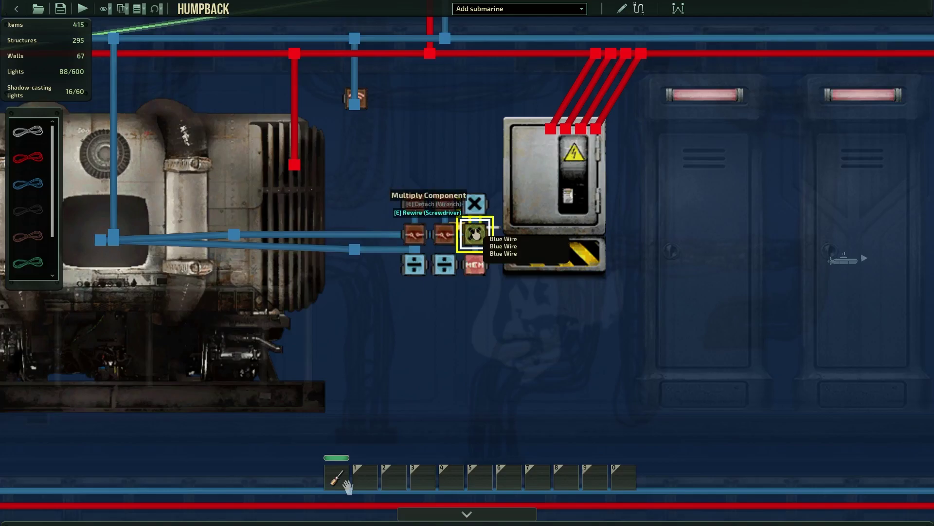
Check the lower multiply component's connections and wire its signal_out to the second divide component's signal_in_1
click(475, 235)
right_click(489, 224)
click(475, 235)
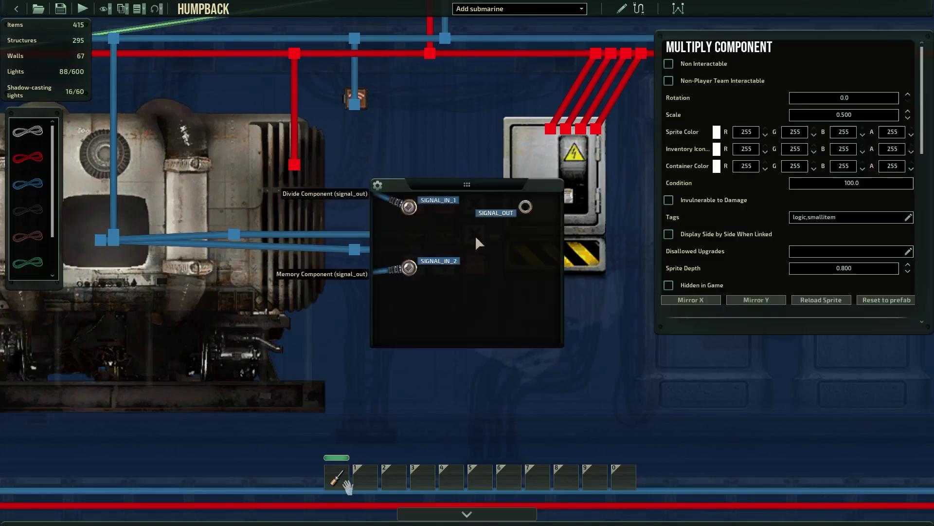
key(3)
drag(466, 275, 516, 213)
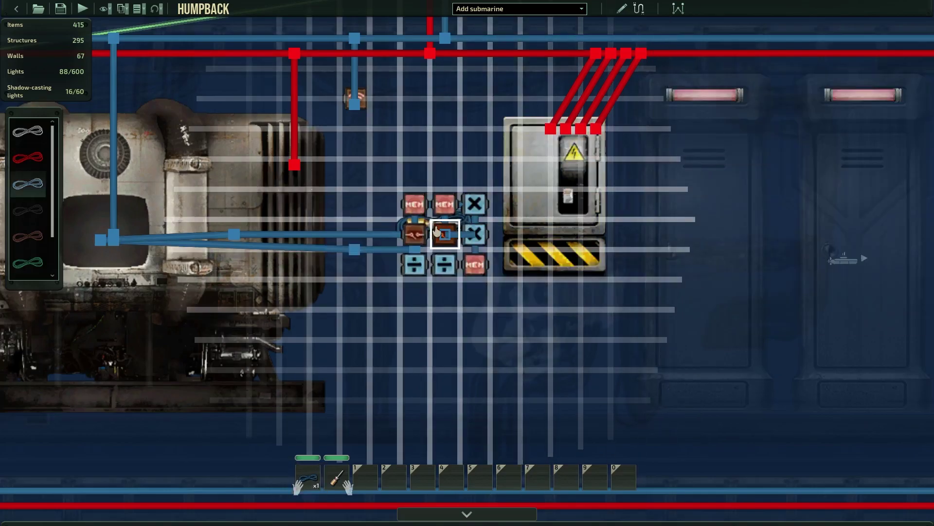
click(440, 262)
drag(469, 271, 409, 206)
right_click(421, 273)
Run a blue wire from the nuclear reactor's fuel_out to the second divide component's signal_in_2
click(226, 252)
key(3)
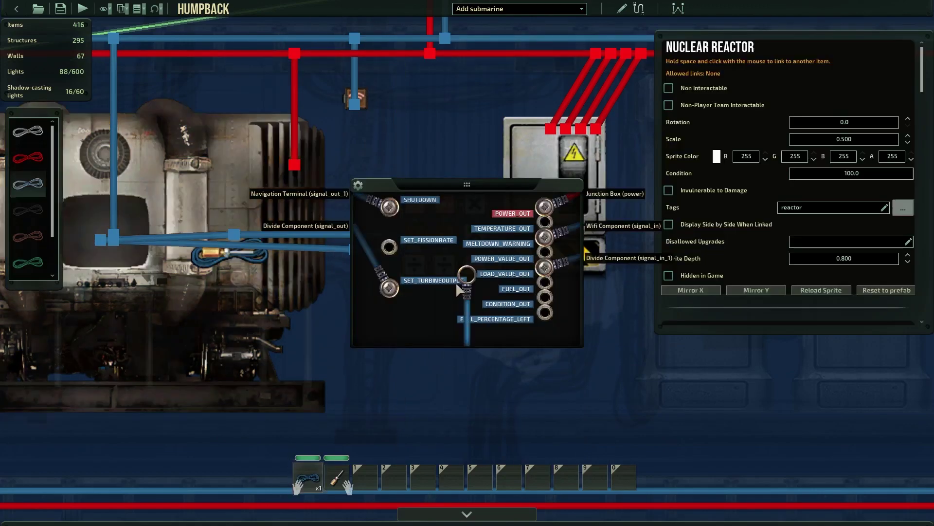
drag(467, 276, 548, 283)
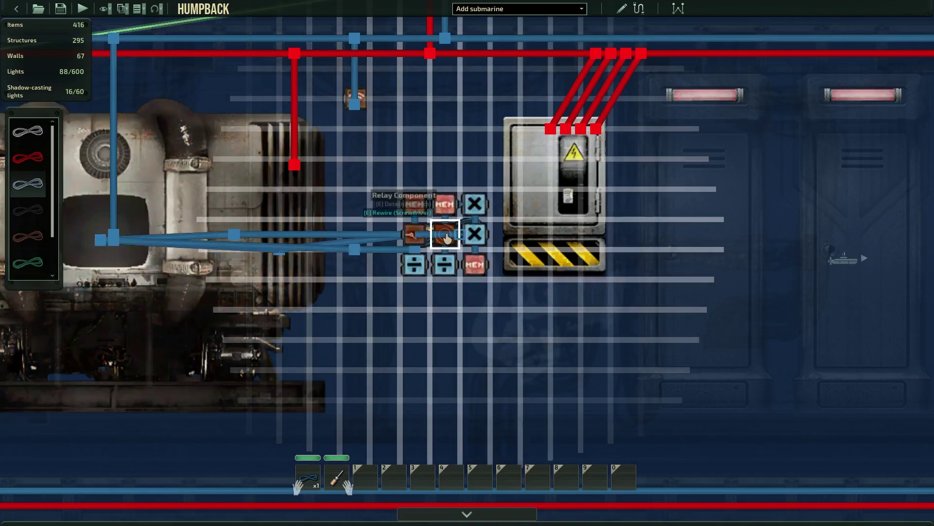
click(439, 265)
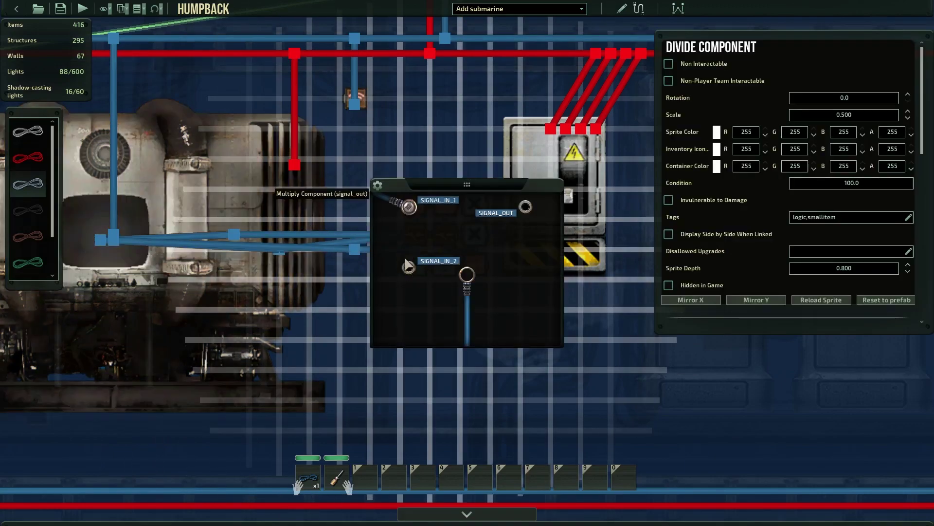
key(e)
Wire the second divide component's signal_out to the nuclear reactor's set_fissionrate
key(e)
key(3)
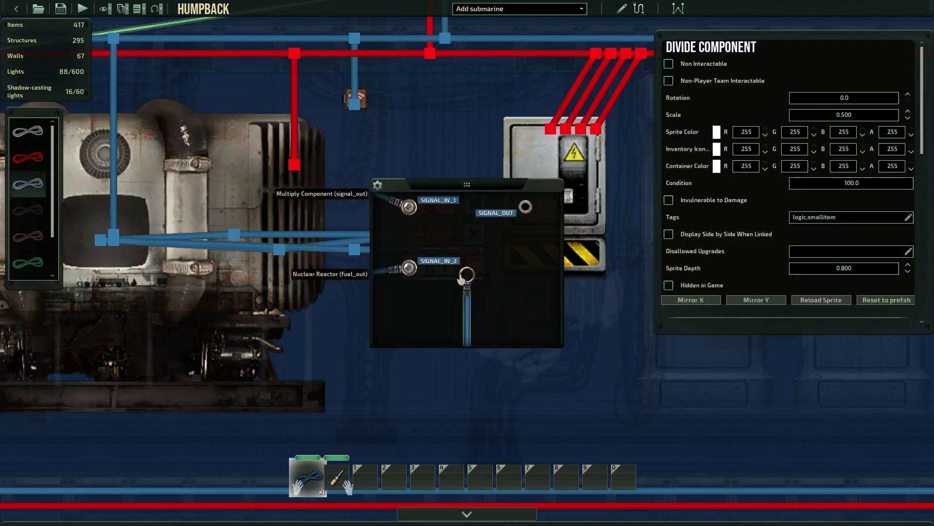
drag(466, 278, 525, 207)
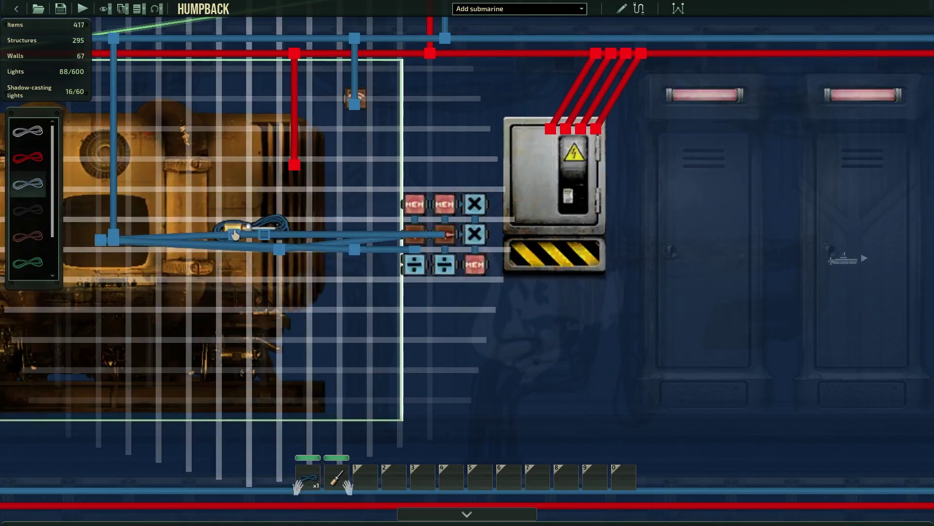
click(238, 224)
drag(463, 274, 390, 248)
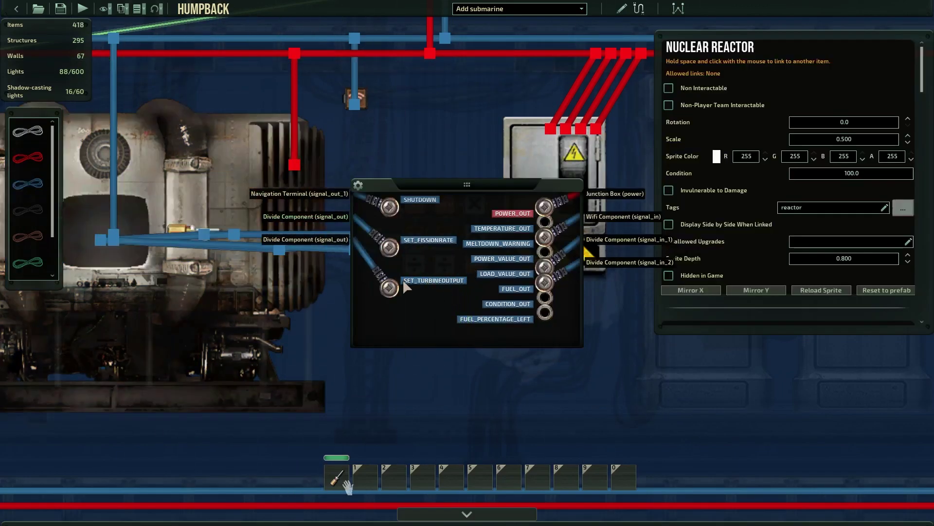
key(e)
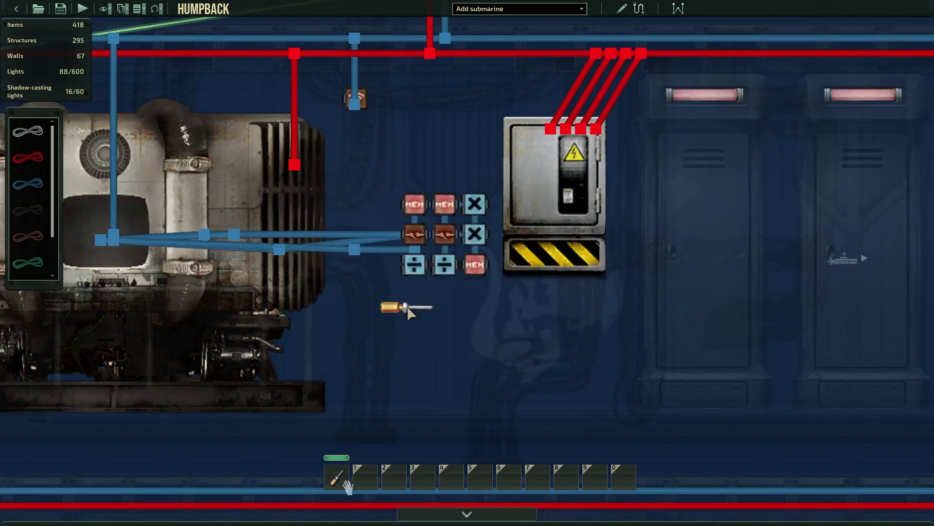
Return to the default editing mode and review the second relay component's settings, including Is On
key(ctrl+1)
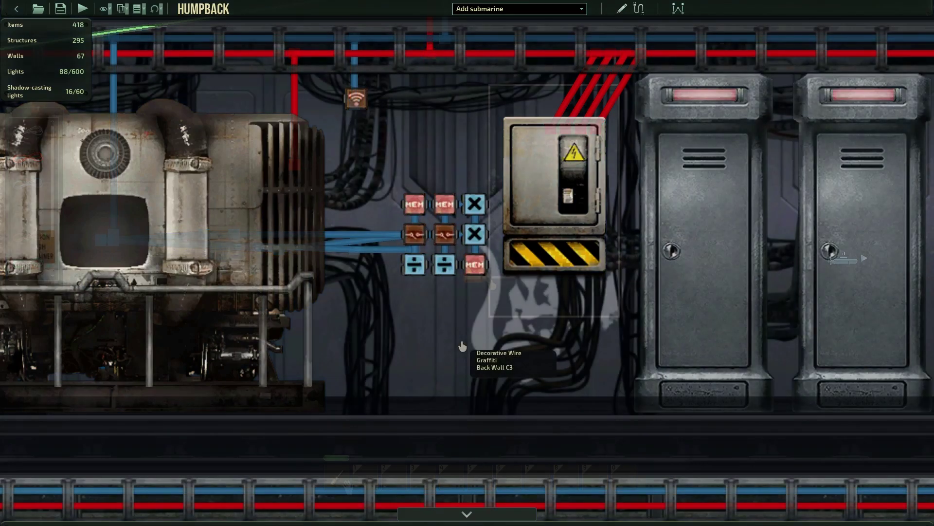
click(415, 238)
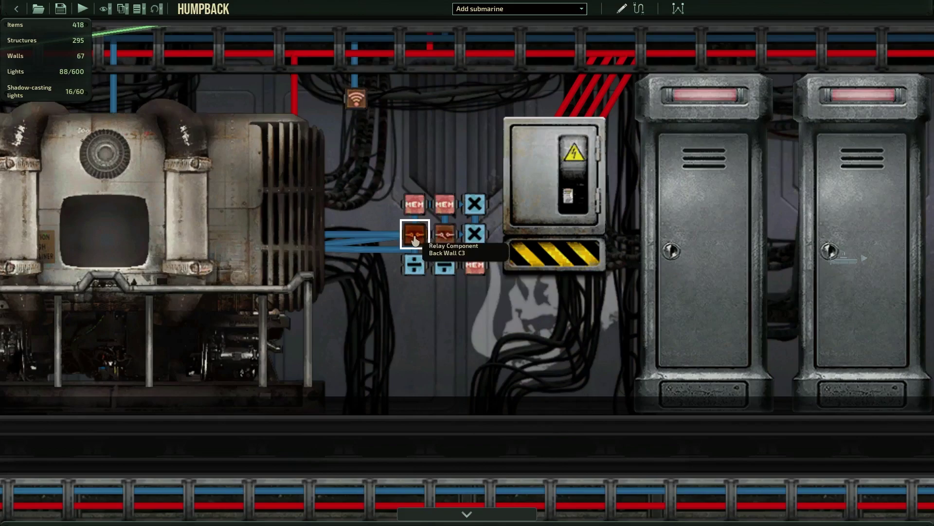
click(446, 238)
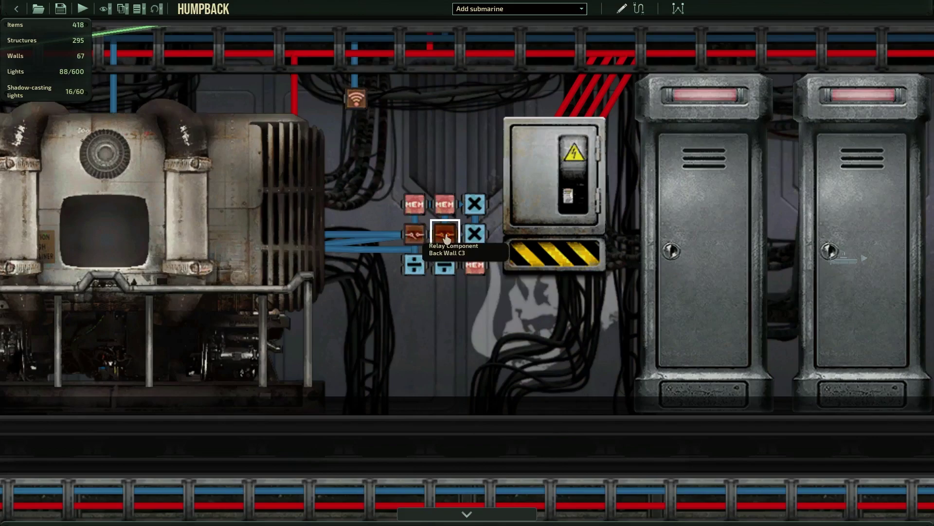
double_click(447, 235)
scroll(782, 185, down, 3)
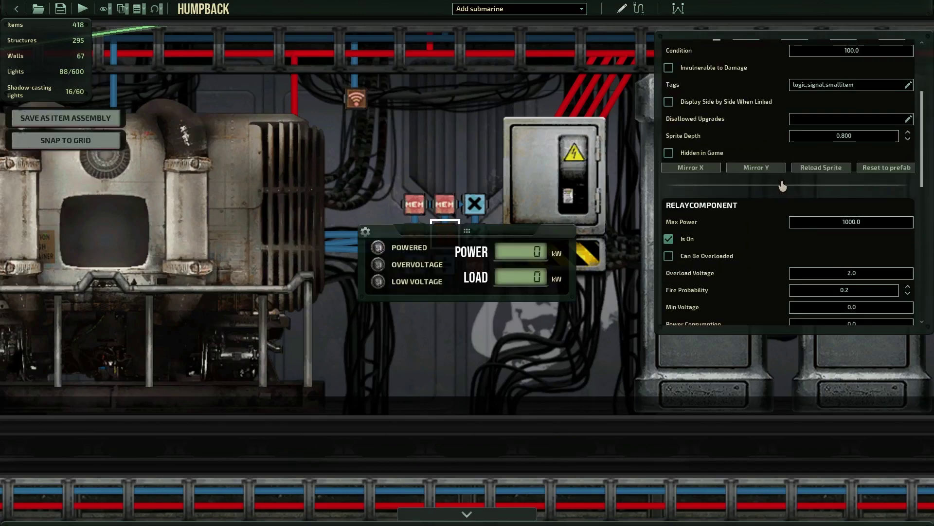
click(488, 344)
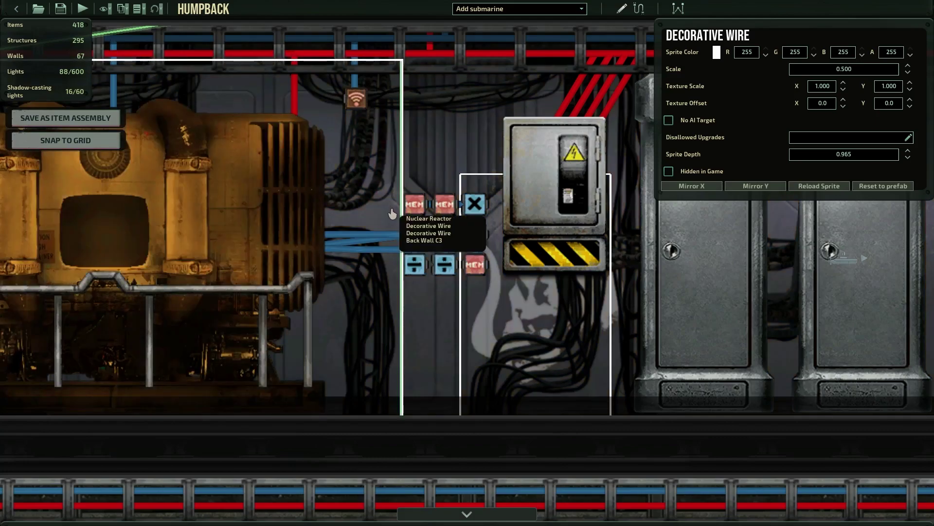
Find the lever among the placeable entities and place one below the logic components
click(468, 514)
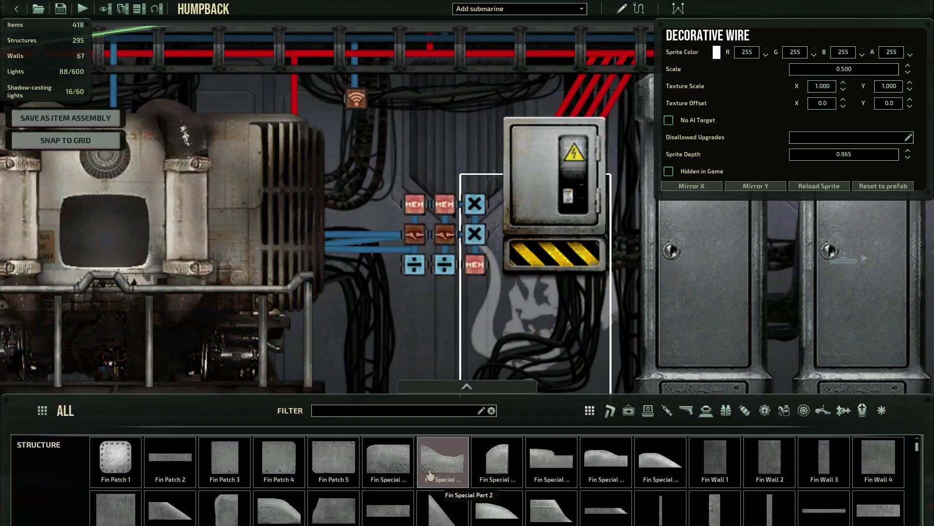
text(lever)
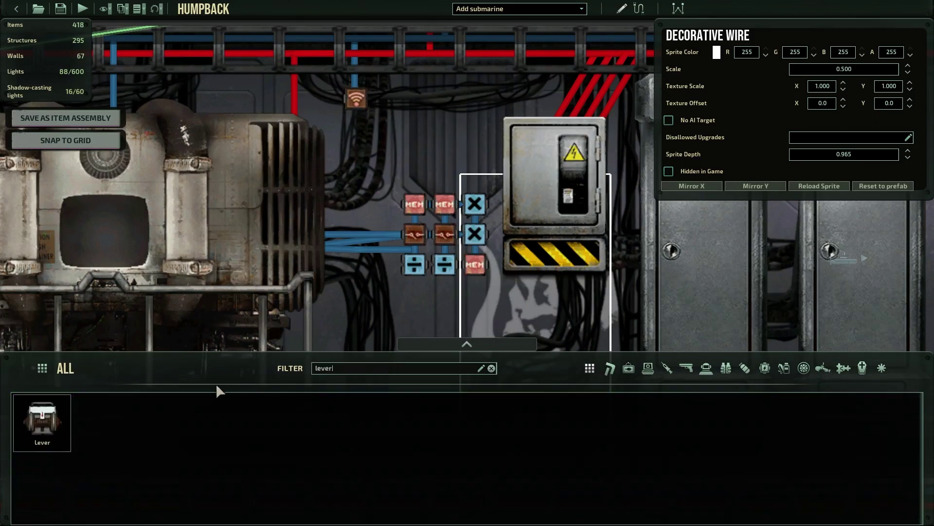
click(43, 419)
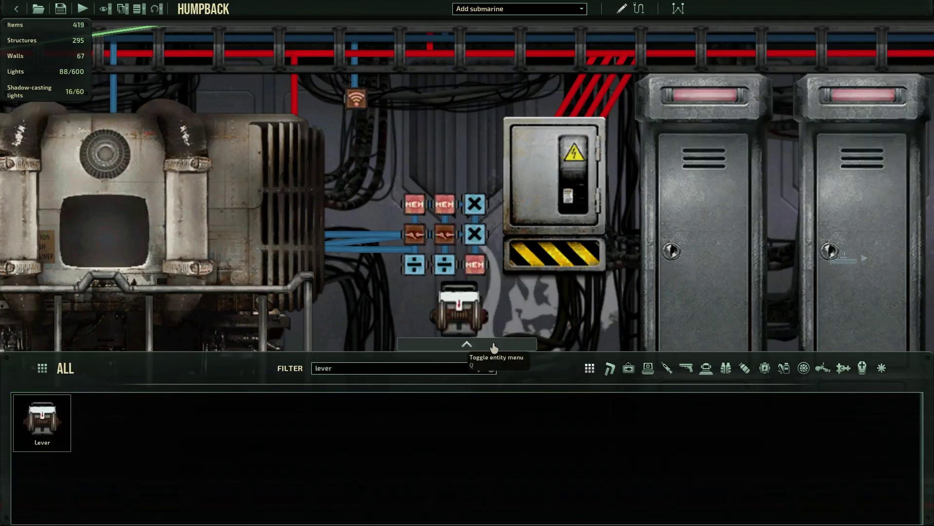
click(492, 368)
Turn off the Is Toggle option in the lever's controller settings
click(459, 314)
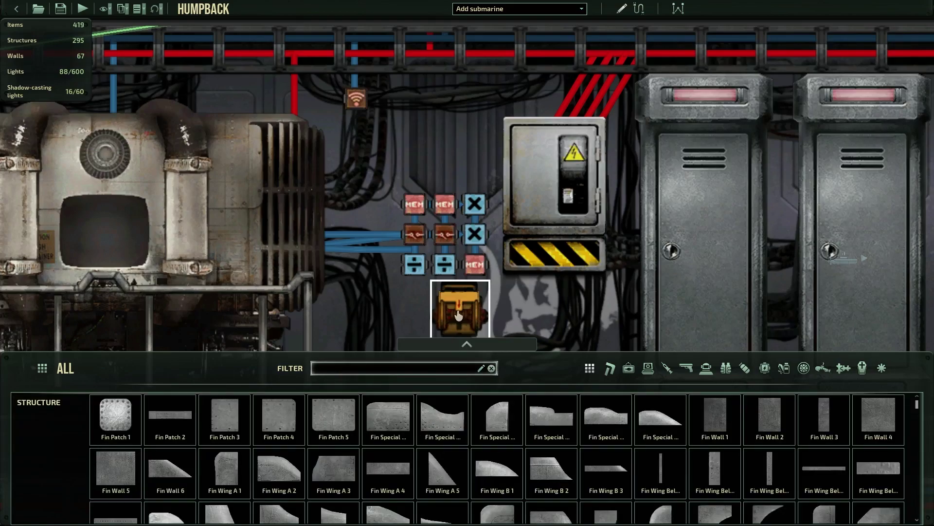
scroll(734, 261, down, 5)
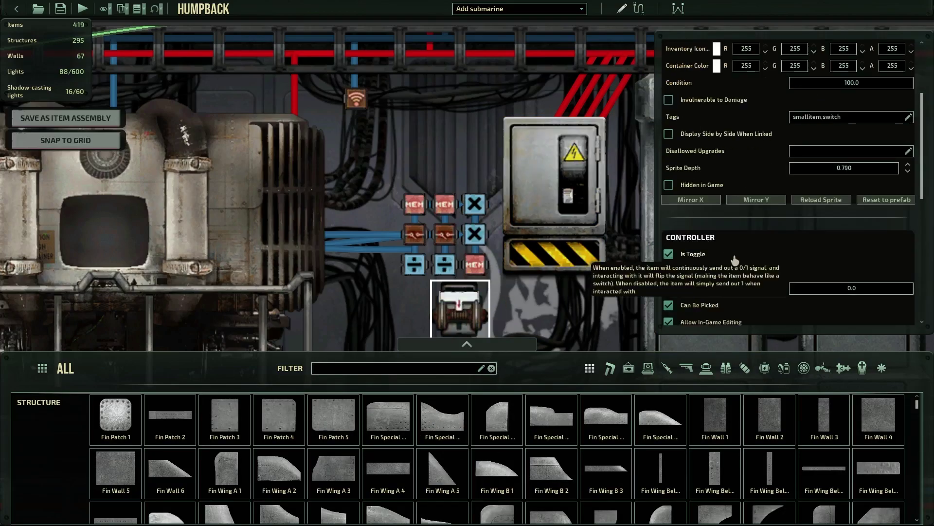
click(687, 261)
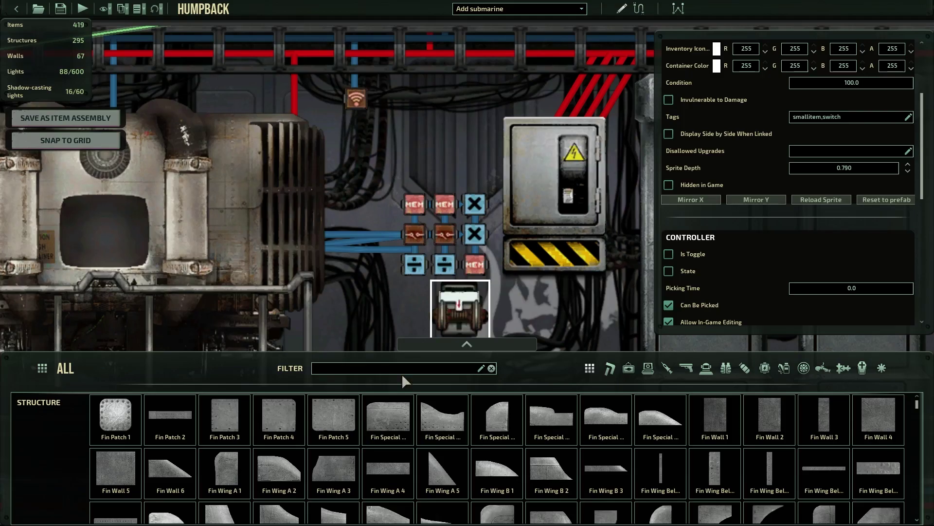
click(559, 314)
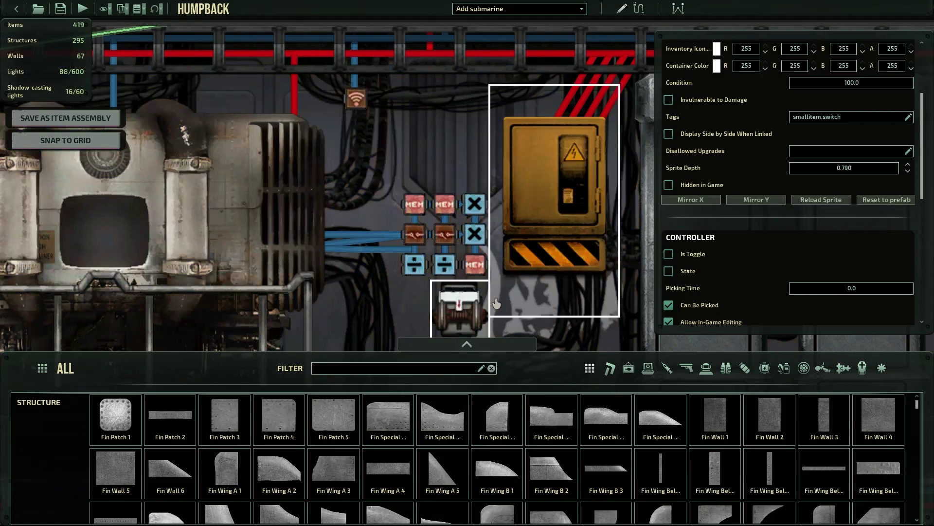
Switch to wiring mode and run a blue wire from the lever's signal_out to the second relay's toggle_state
key(ctrl+2)
click(454, 319)
key(3)
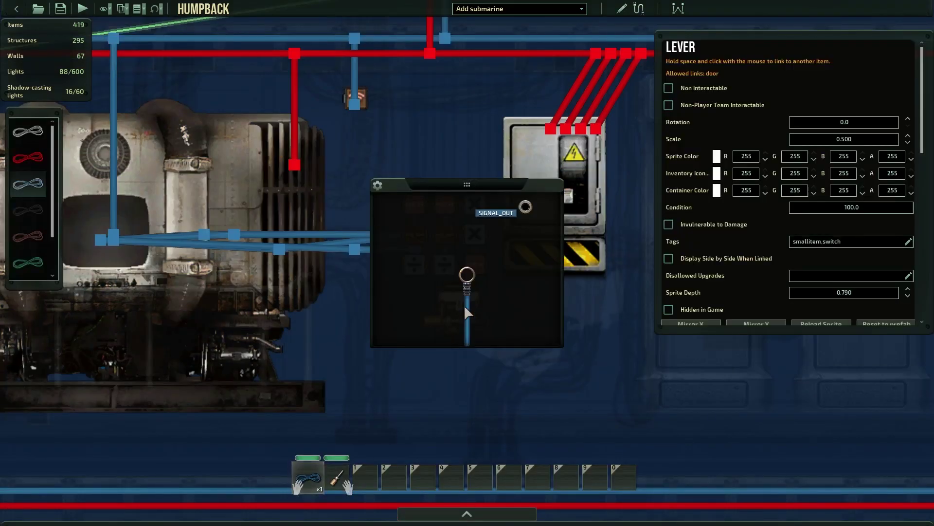
drag(466, 306, 409, 279)
click(445, 231)
key(Escape)
Run another blue wire from the lever's signal_out to the first relay's toggle_state
click(447, 306)
key(3)
drag(467, 275, 526, 207)
key(Escape)
drag(457, 297, 463, 278)
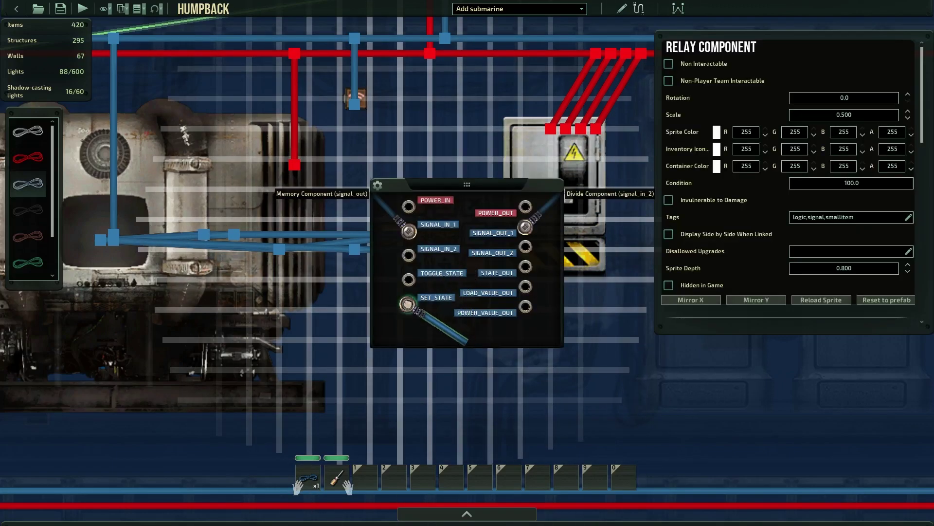
drag(408, 304, 408, 279)
key(Escape)
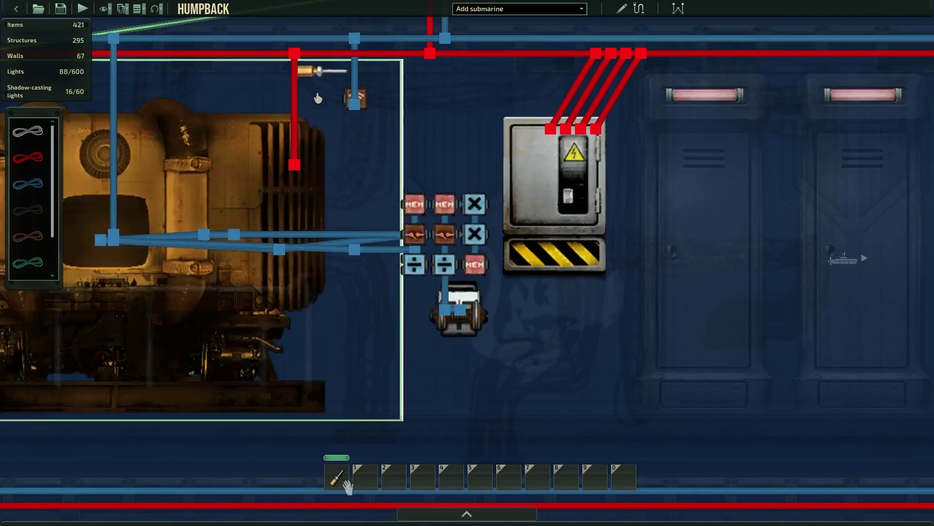
Leave wiring mode and test the lever in play, checking the nuclear reactor's output against its load
key(ctrl+1)
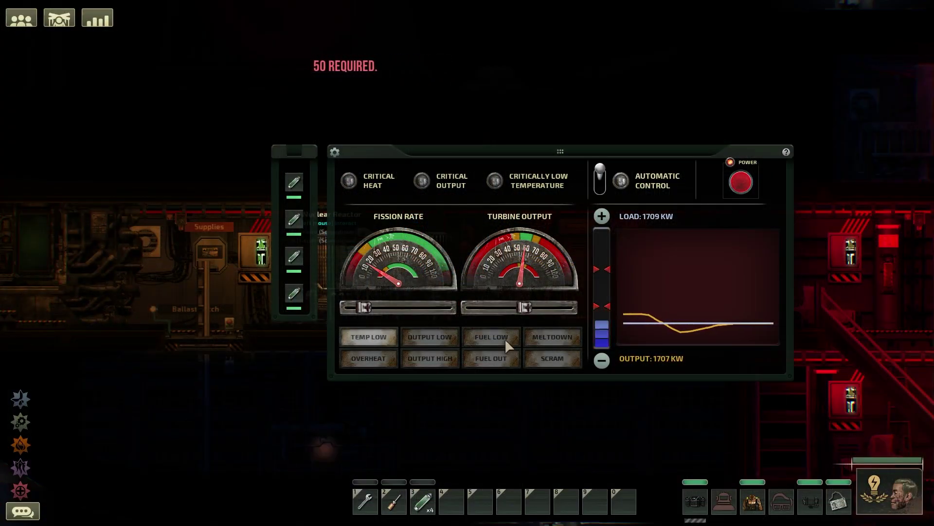
right_click(514, 385)
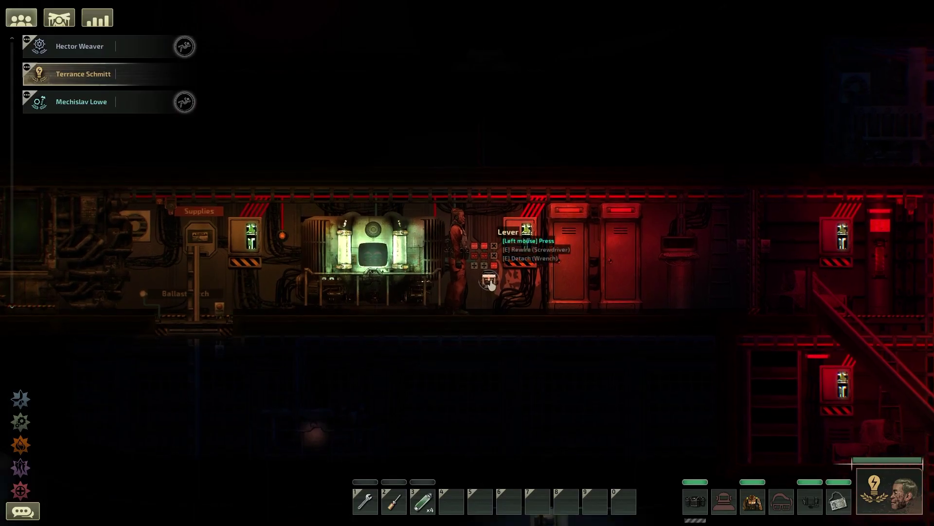
click(426, 268)
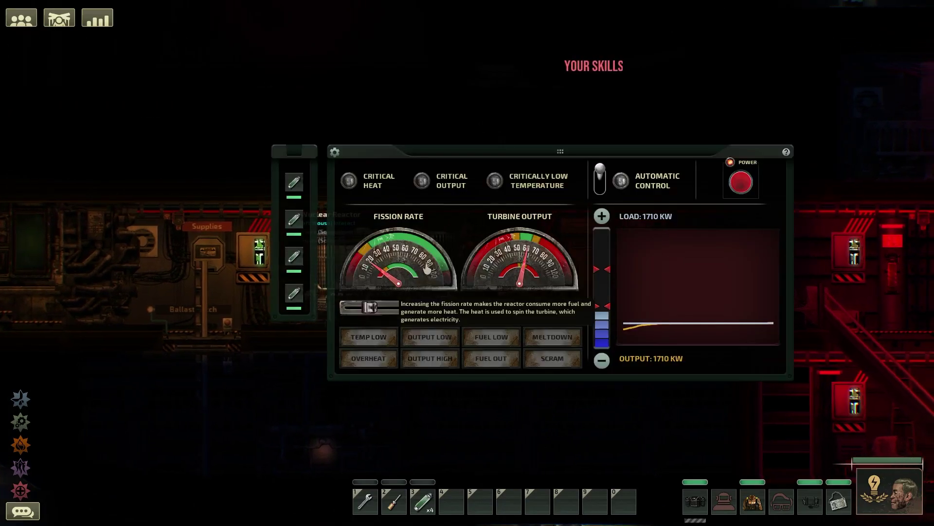